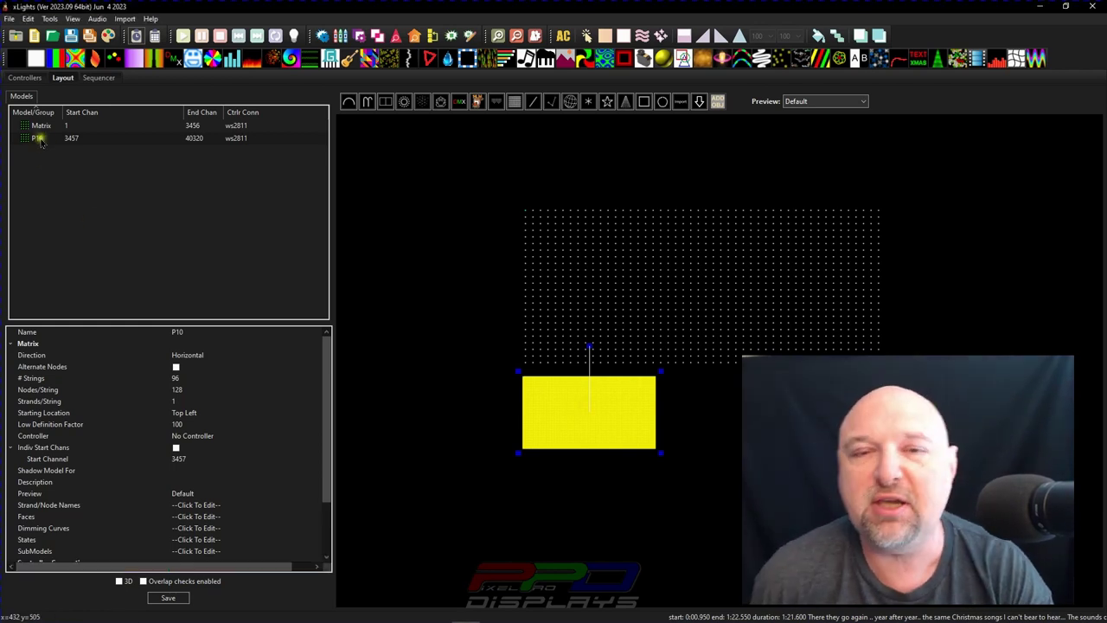
Step: Open the face definitions window for the P10 matrix's Faces property
mouse_move(72, 145)
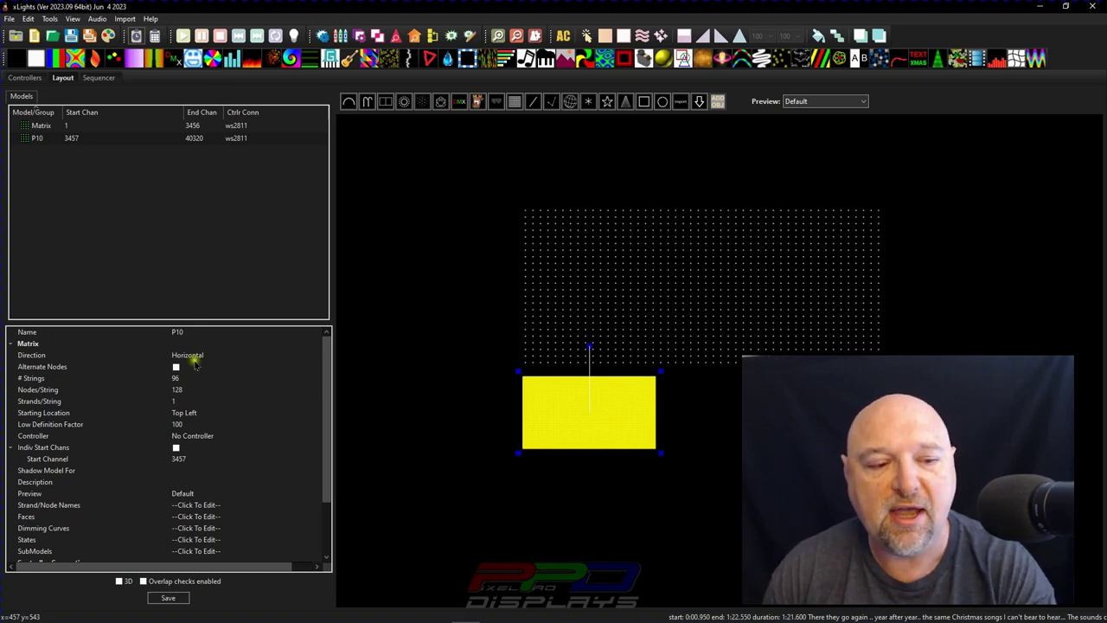
click(131, 139)
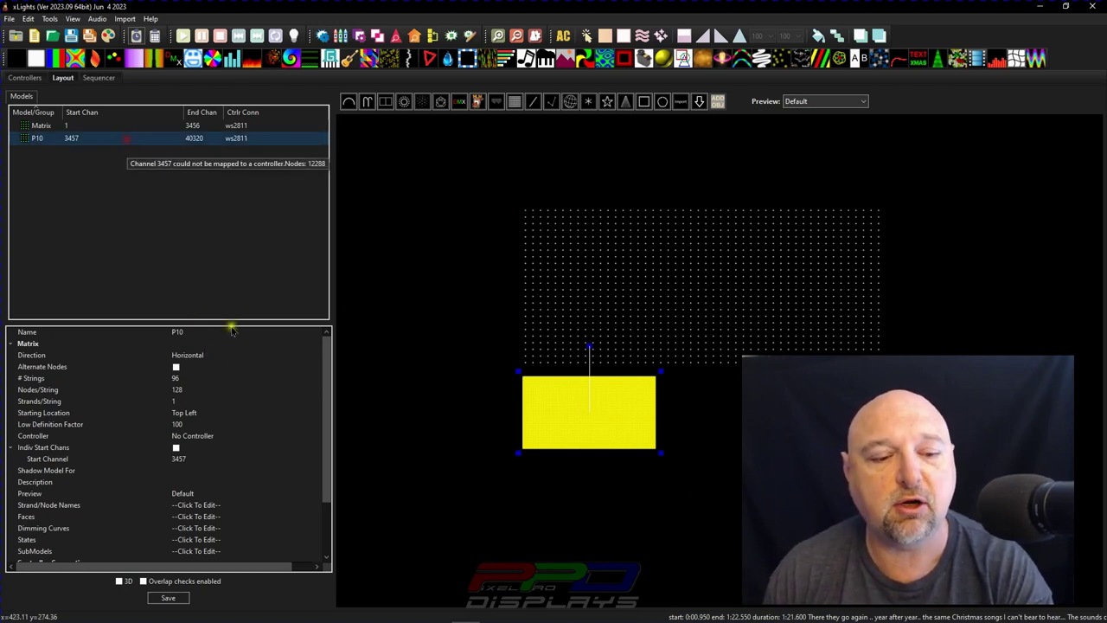
click(29, 518)
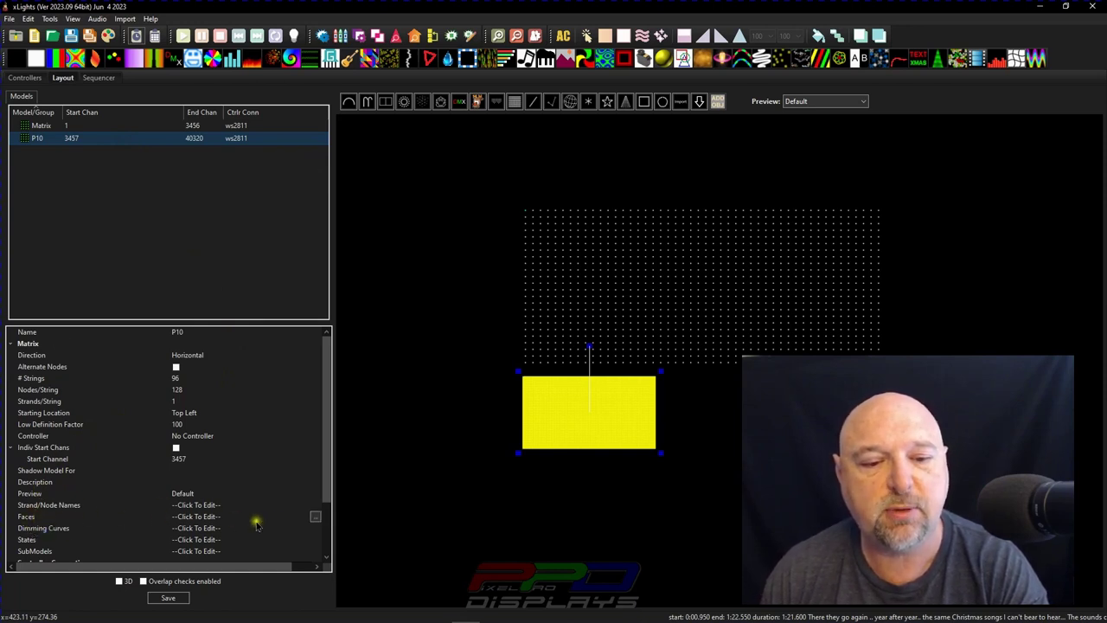
click(315, 517)
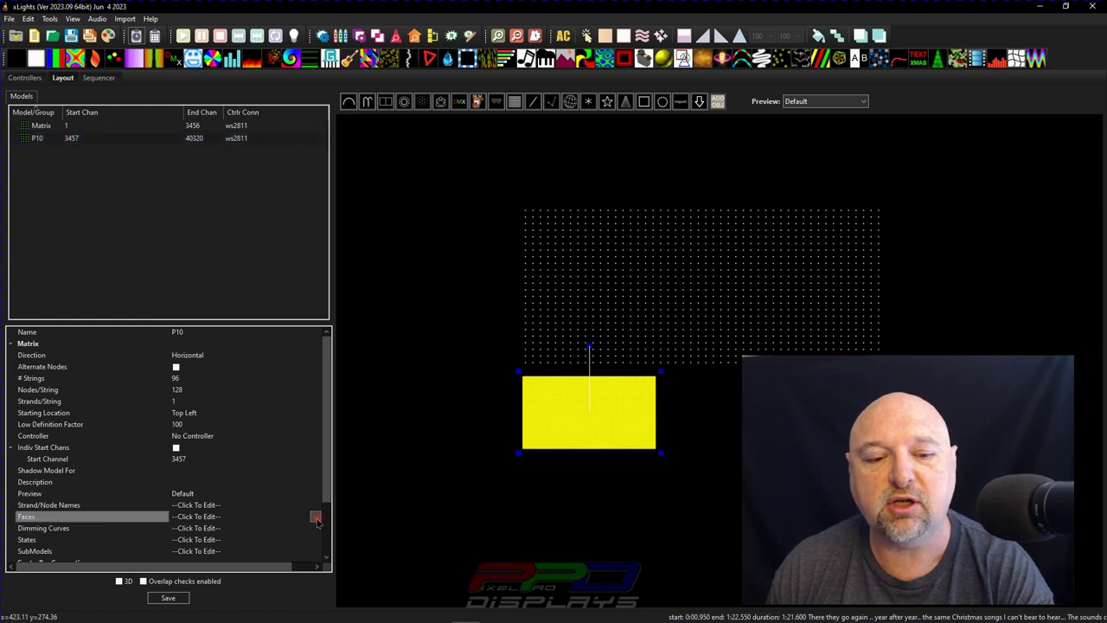
drag(271, 295, 450, 165)
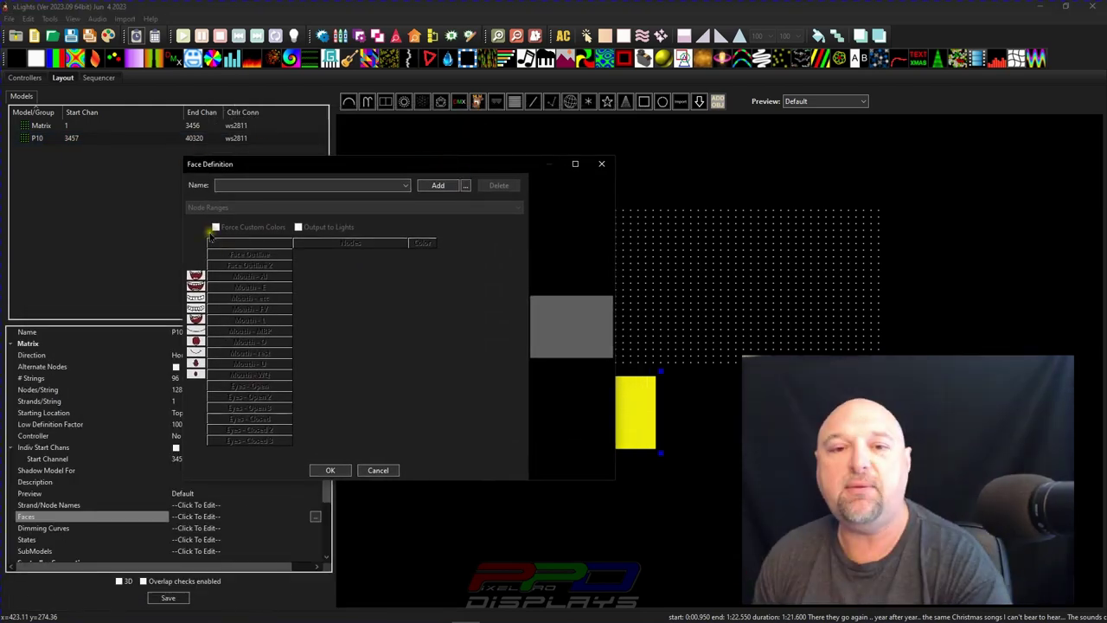
click(218, 182)
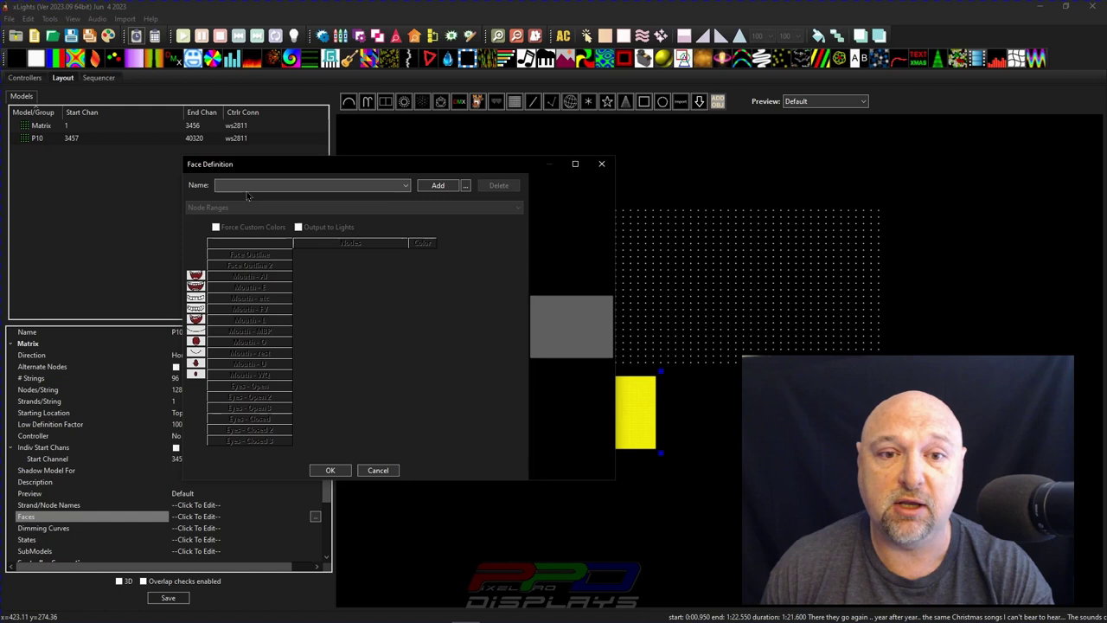
Step: Add a face named Grinch using the downloaded Christmas > Grinch mouth images
click(437, 186)
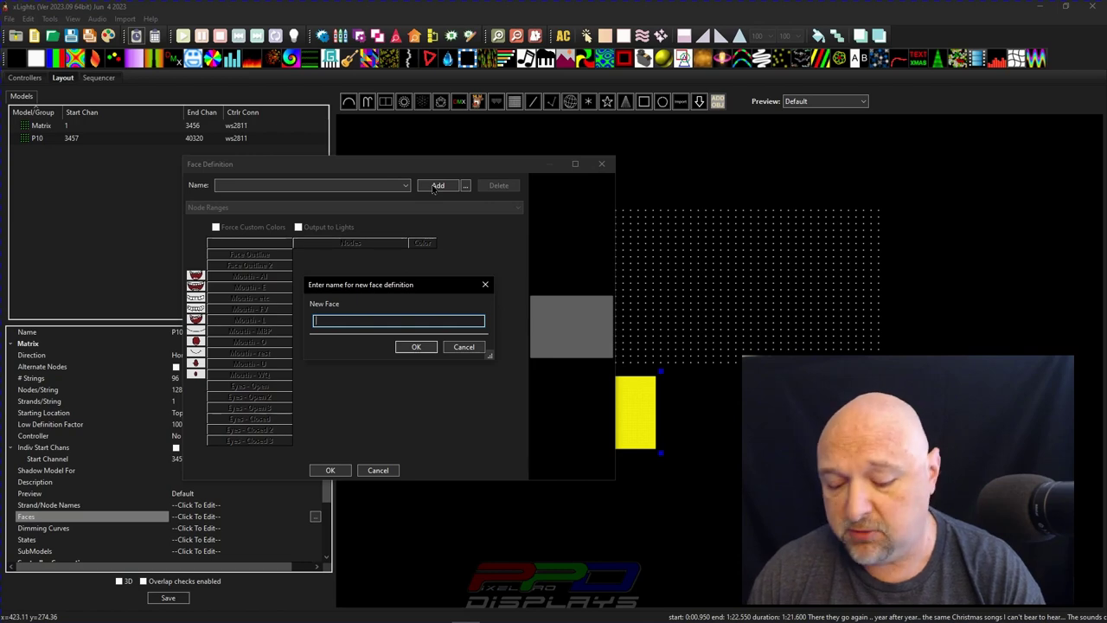
text(Grinch)
key(Return)
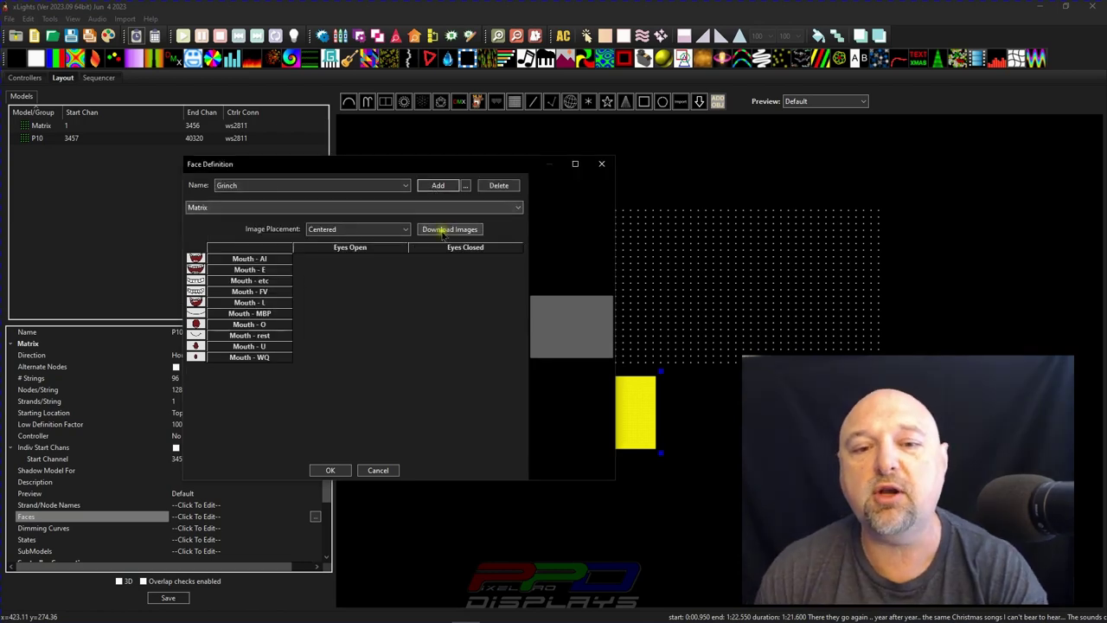
click(447, 229)
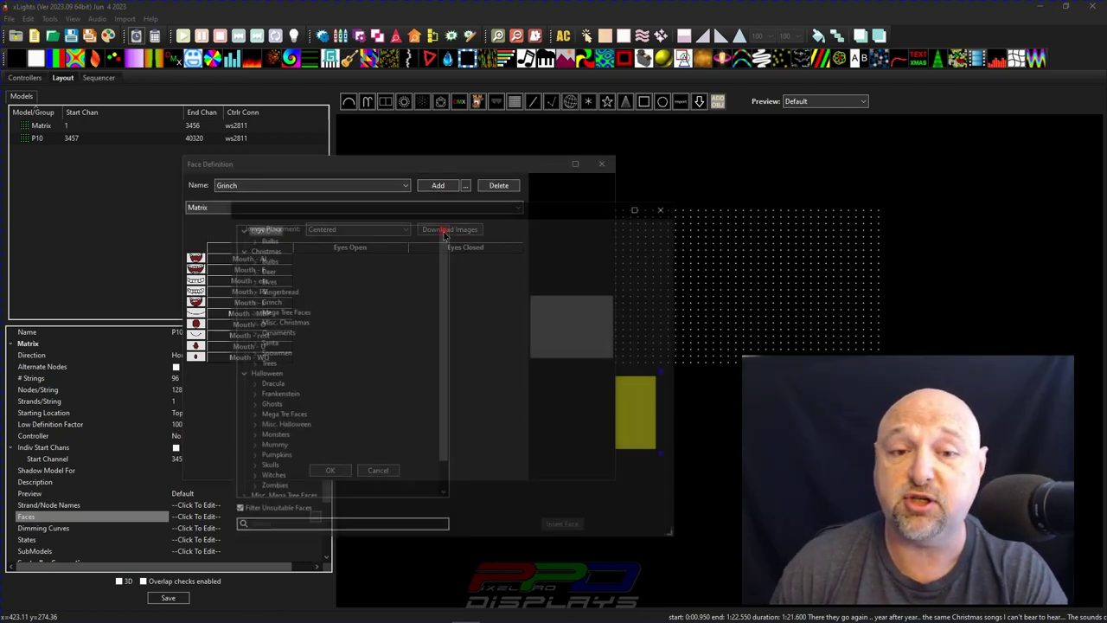
click(251, 301)
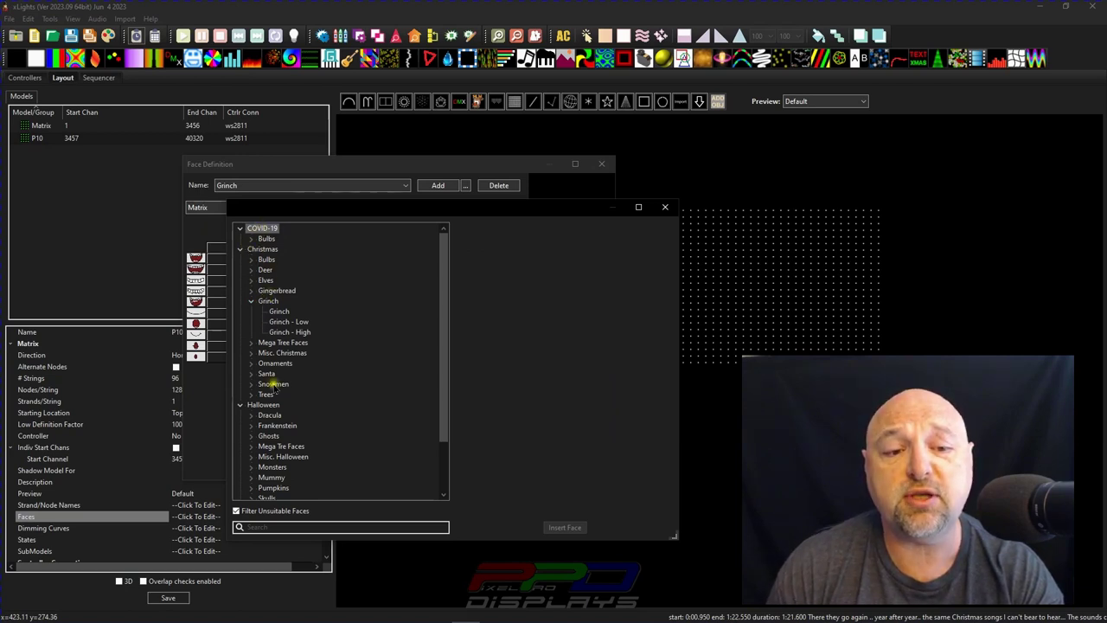
click(279, 311)
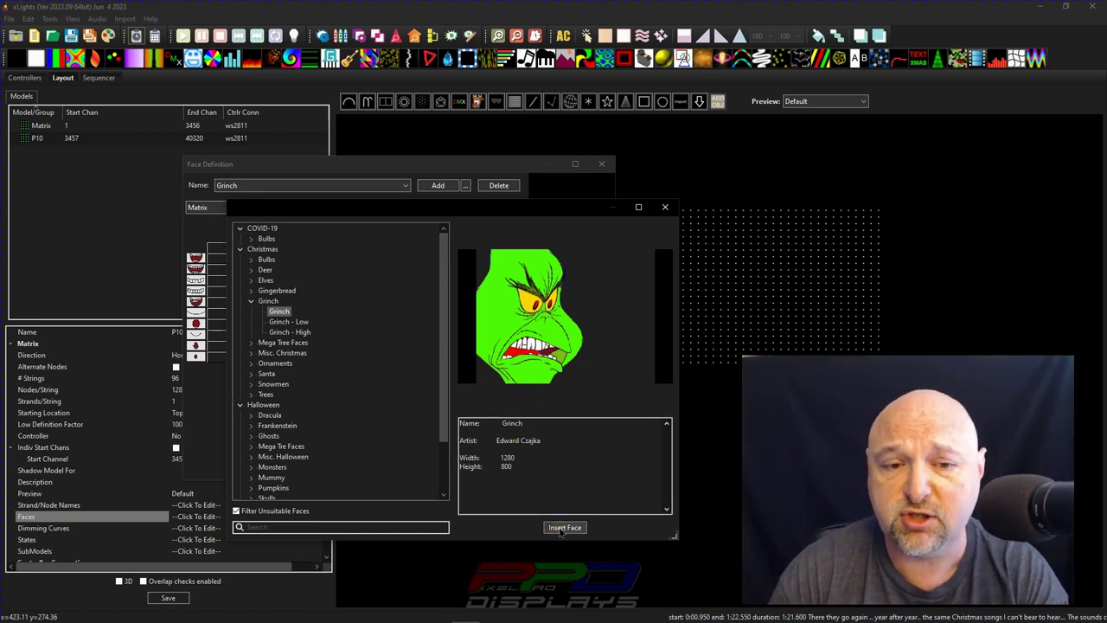
click(563, 529)
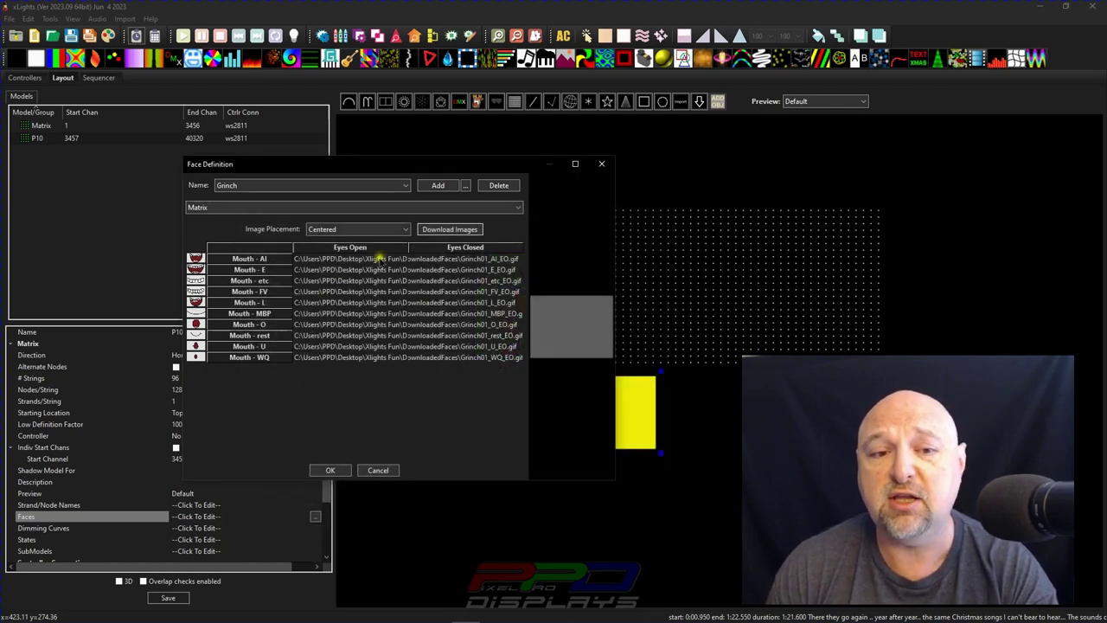
Step: Accept the face definitions, then reopen P10's face definitions window
click(329, 470)
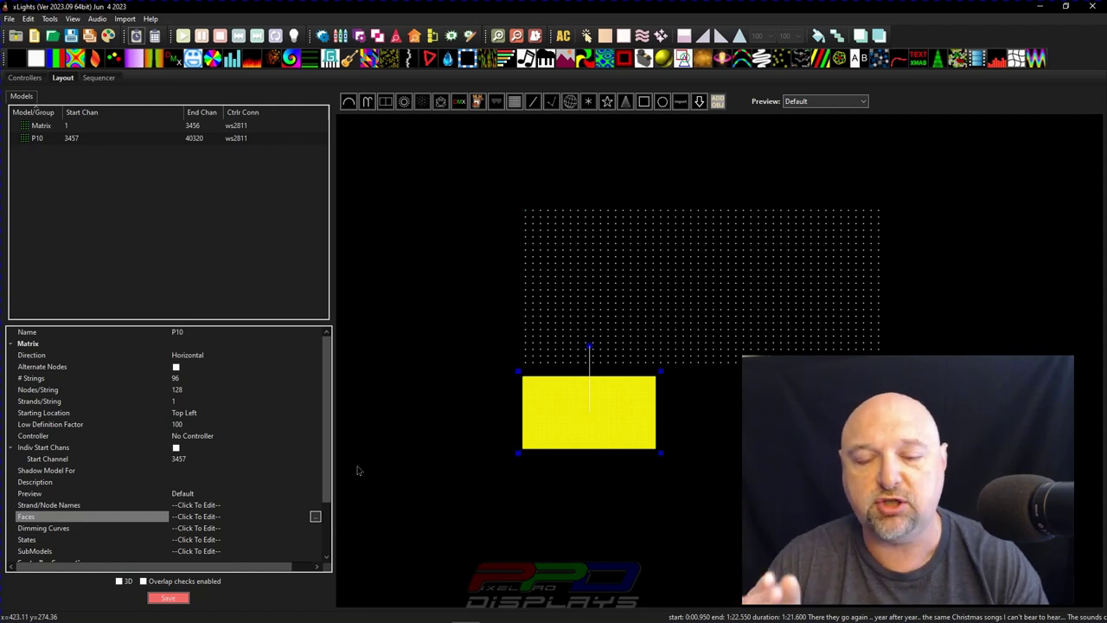
click(317, 516)
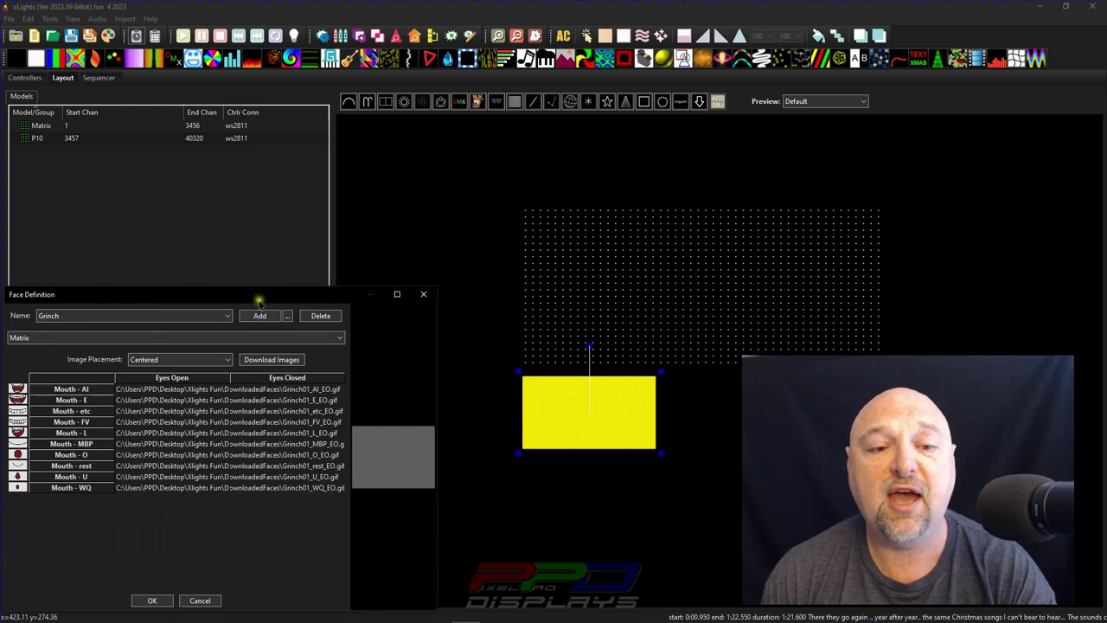
drag(259, 297, 326, 185)
Step: Add a face named Santa using the downloaded Christmas > Santa mouth images
click(320, 190)
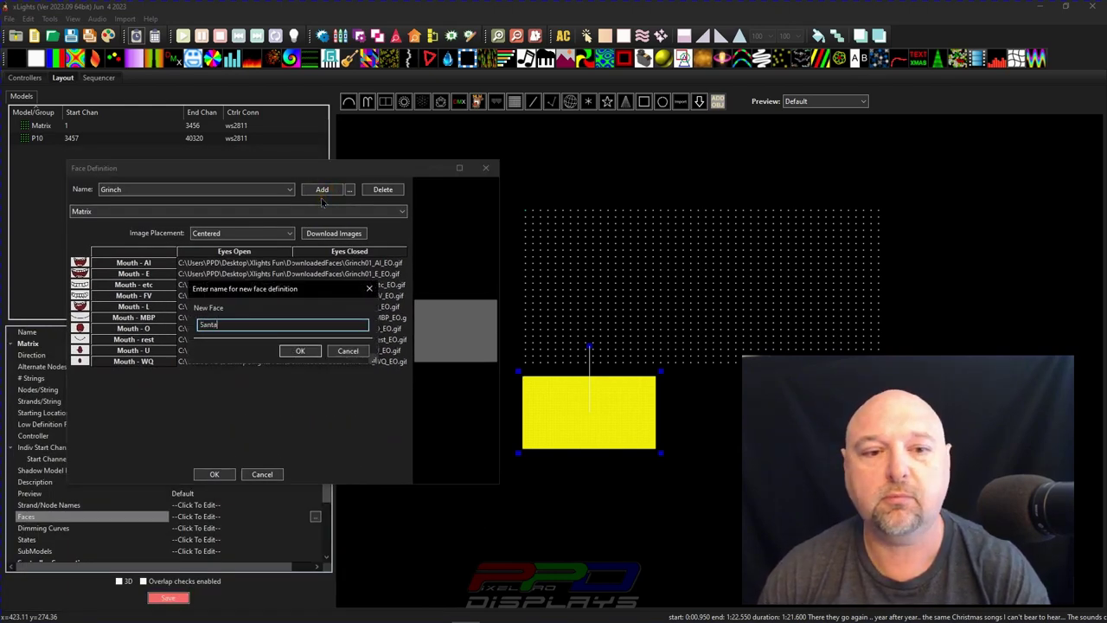
text(Santa)
key(Return)
click(334, 233)
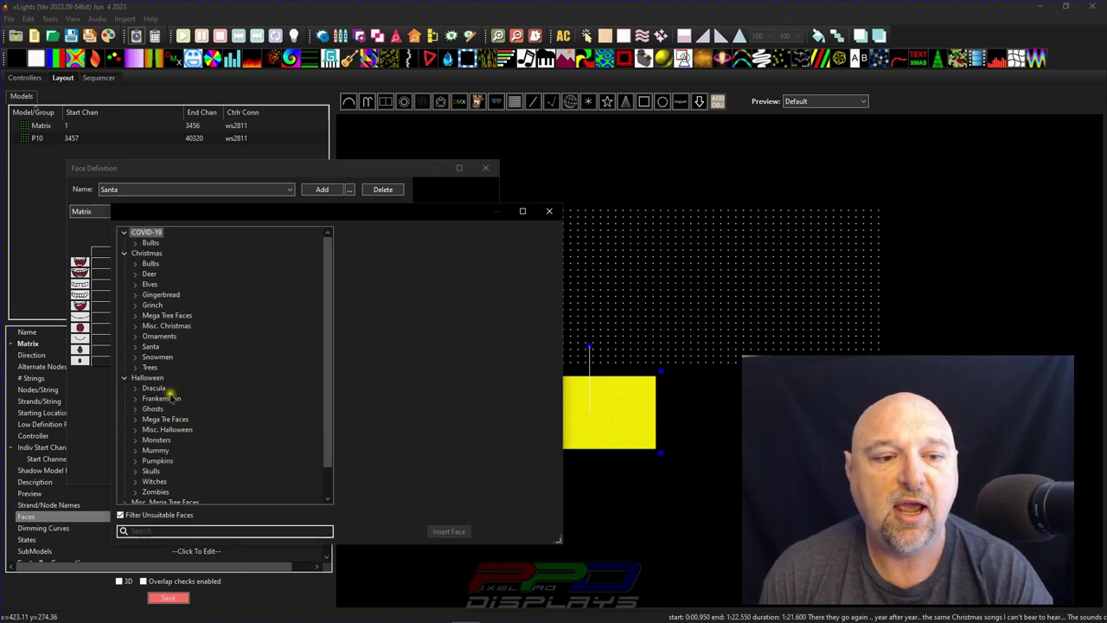
click(135, 346)
click(161, 366)
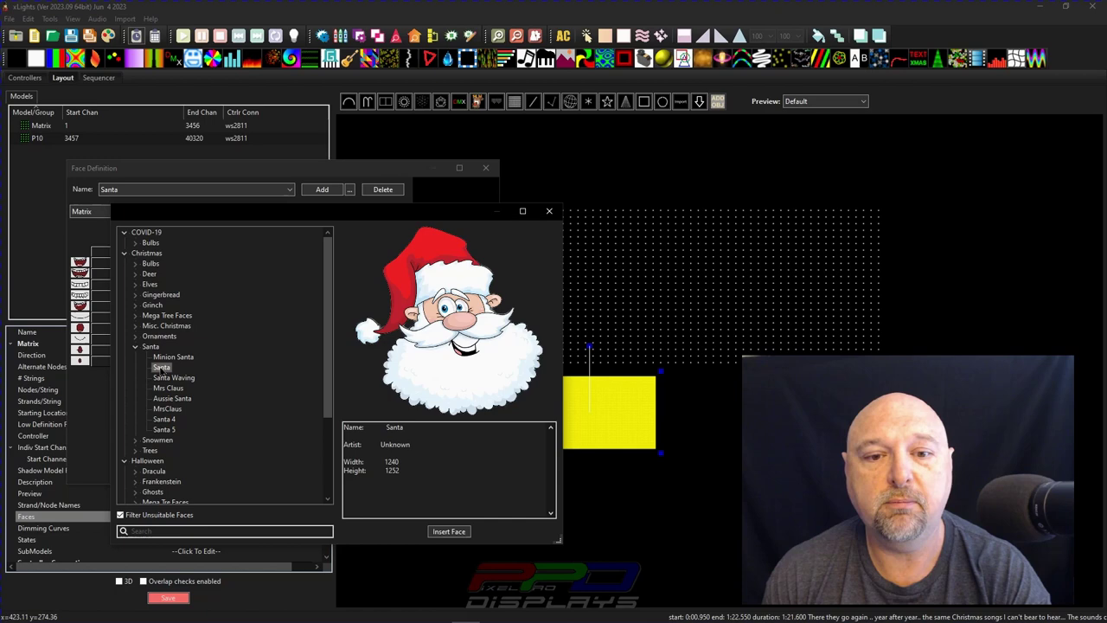
click(449, 531)
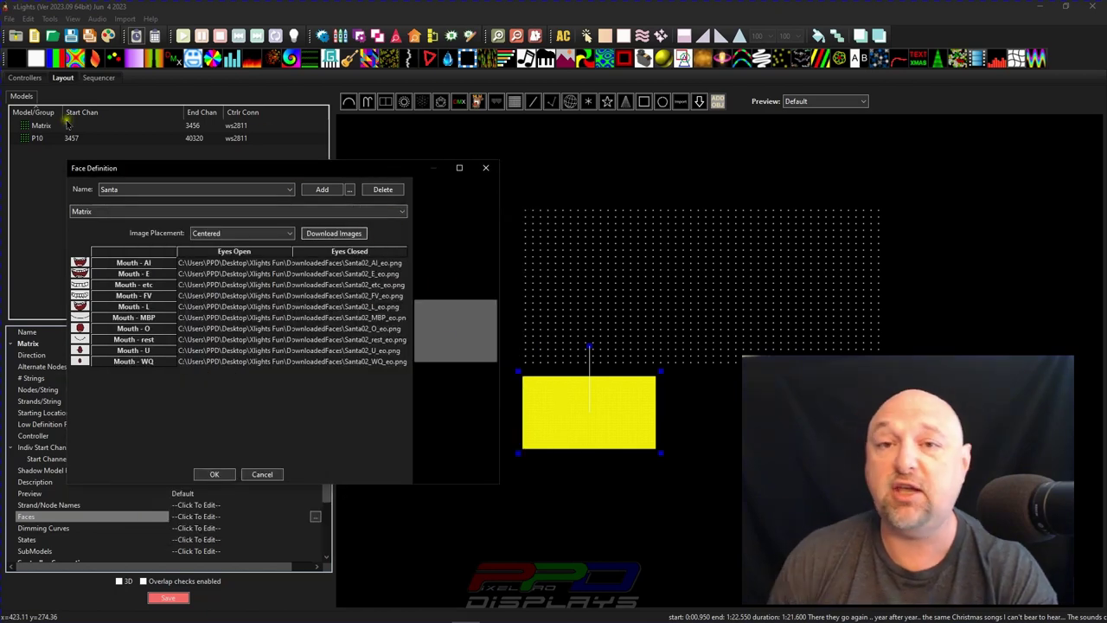
click(323, 190)
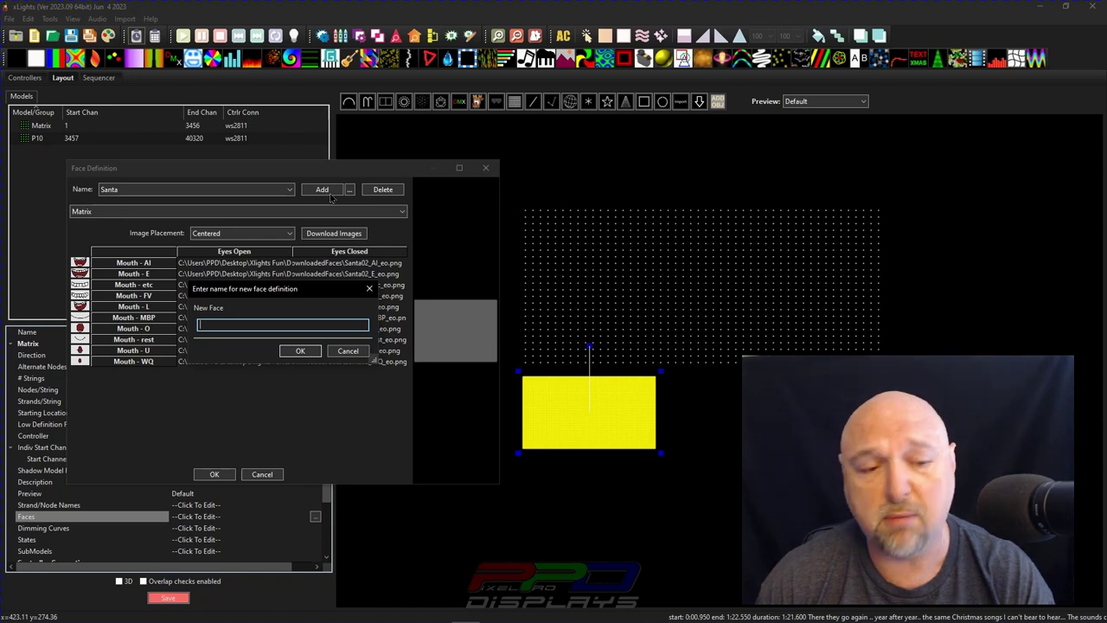
Step: Name the new face Bulb with Christmas > Bulbs > Green Bulb images, and accept the definitions
text(Bulb)
key(Return)
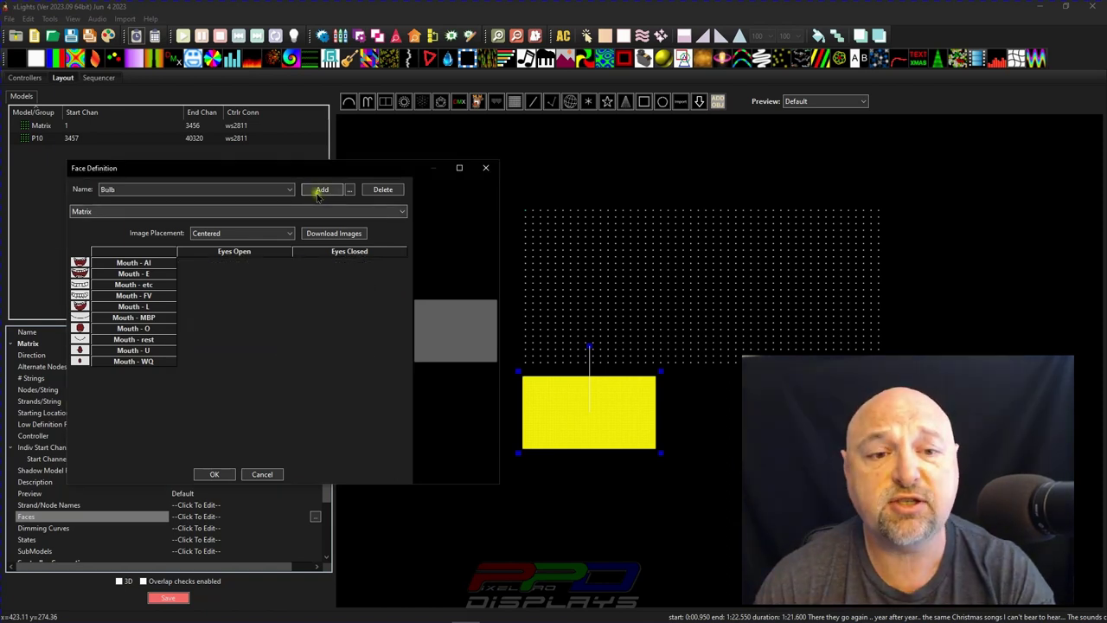
click(318, 233)
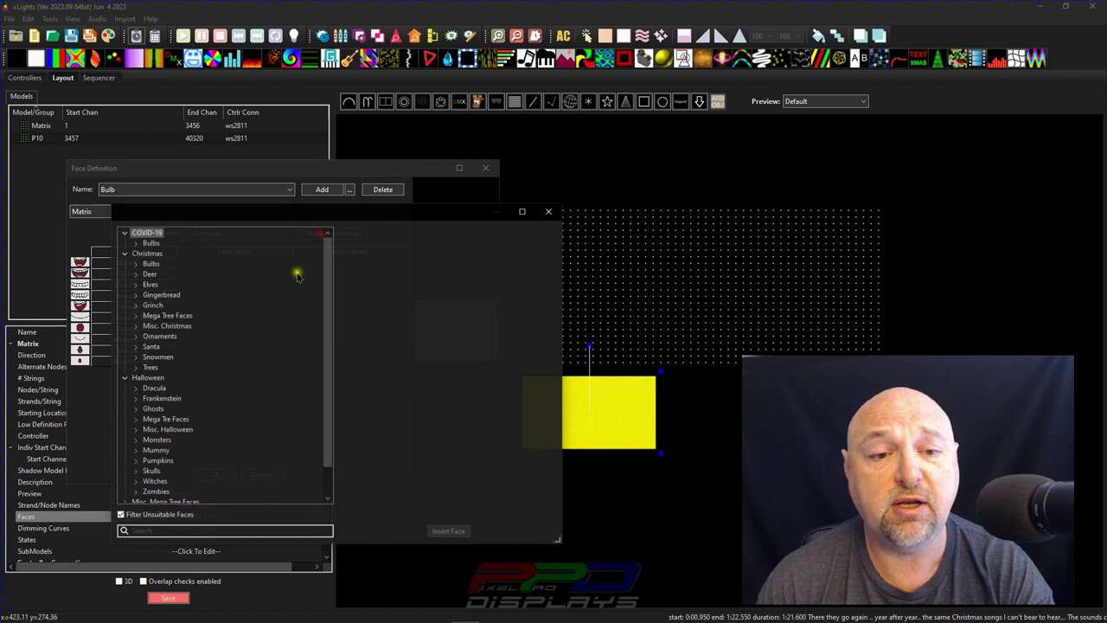
click(134, 264)
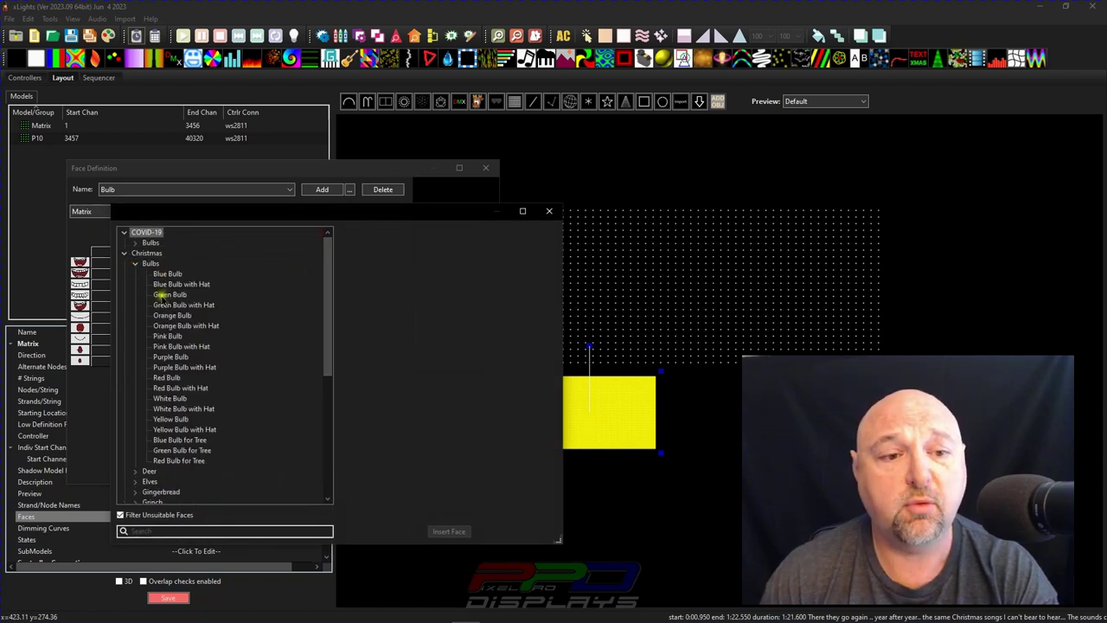
click(162, 296)
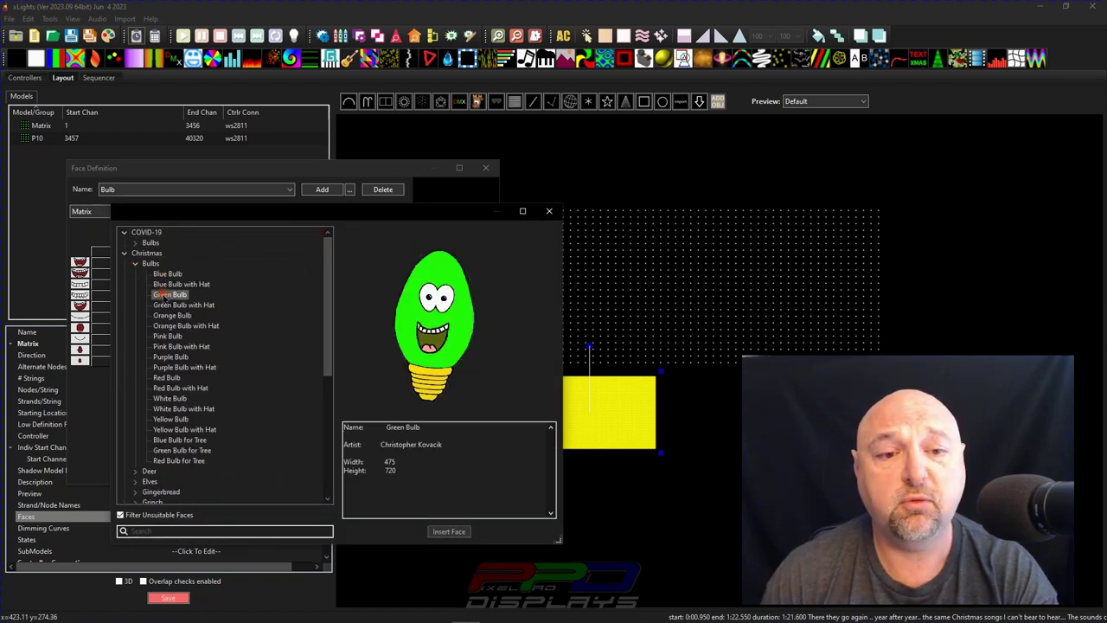
click(447, 531)
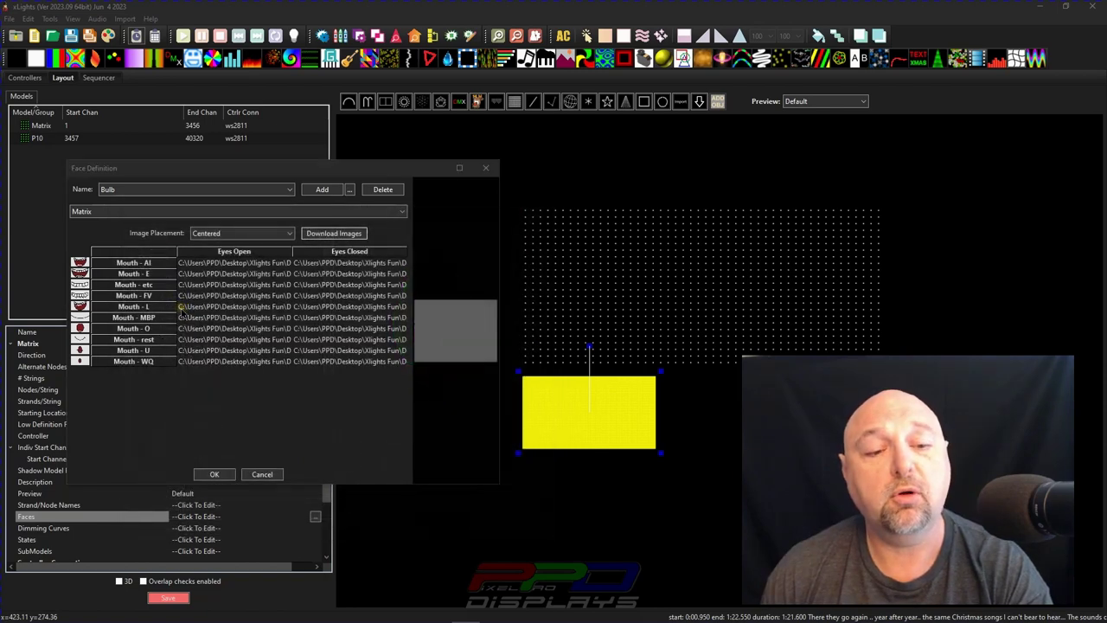
click(215, 475)
click(153, 217)
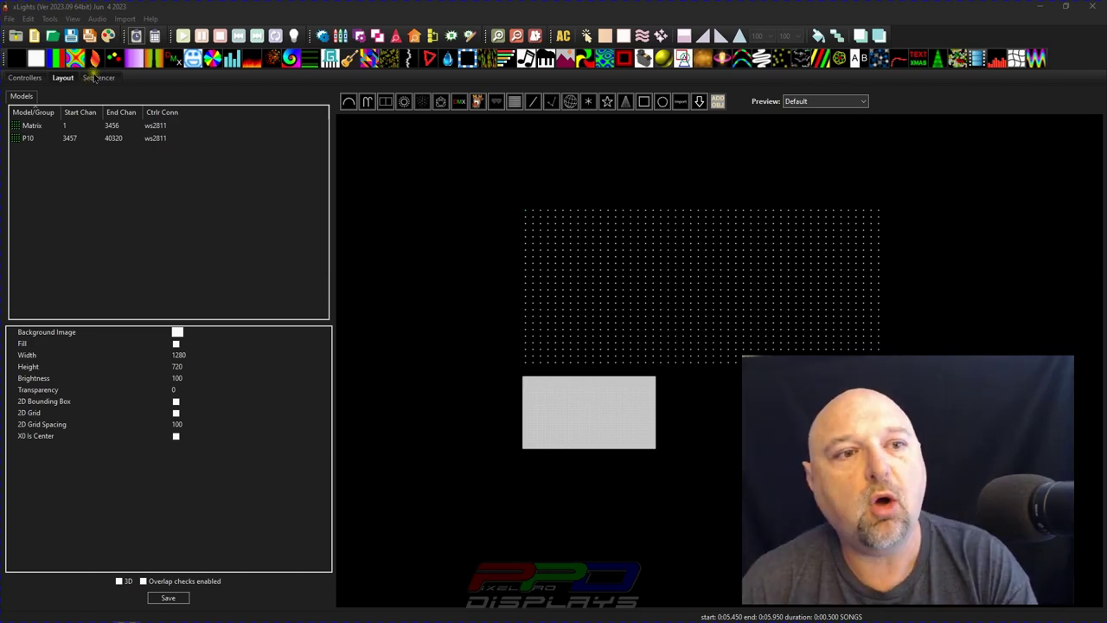
Step: Switch to the Sequencer view and select the Faces effect
click(99, 78)
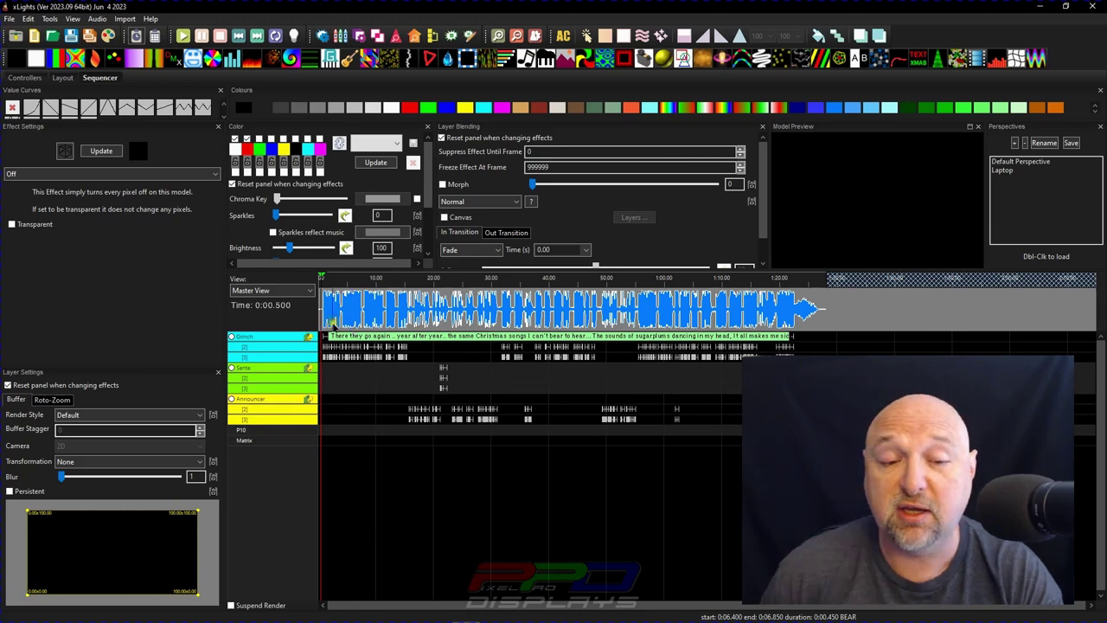
click(192, 59)
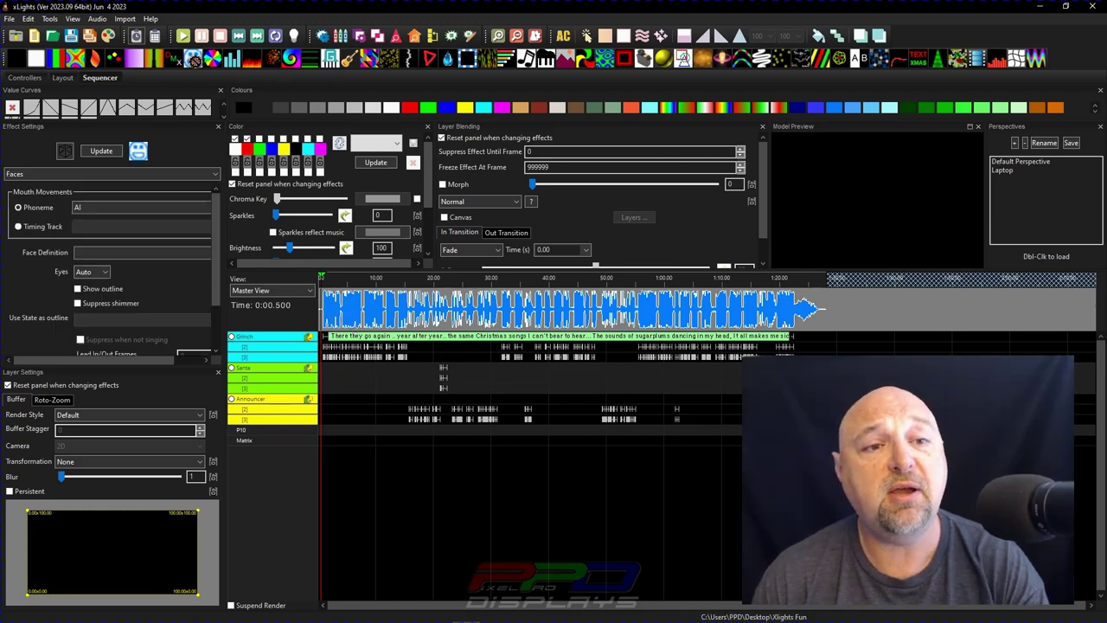
Step: Insert 2 layers below P10 and place a Faces effect at the start of layer 1
mouse_move(141, 154)
mouse_down()
mouse_move(246, 339)
mouse_move(340, 432)
mouse_move(197, 318)
mouse_move(152, 163)
mouse_up()
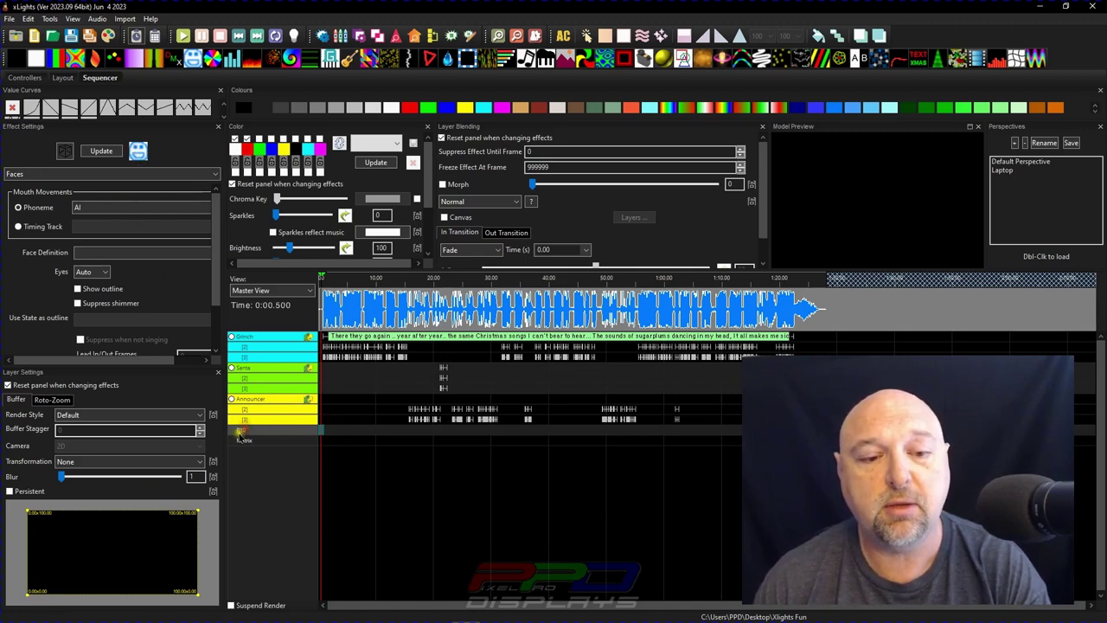
right_click(241, 432)
click(301, 464)
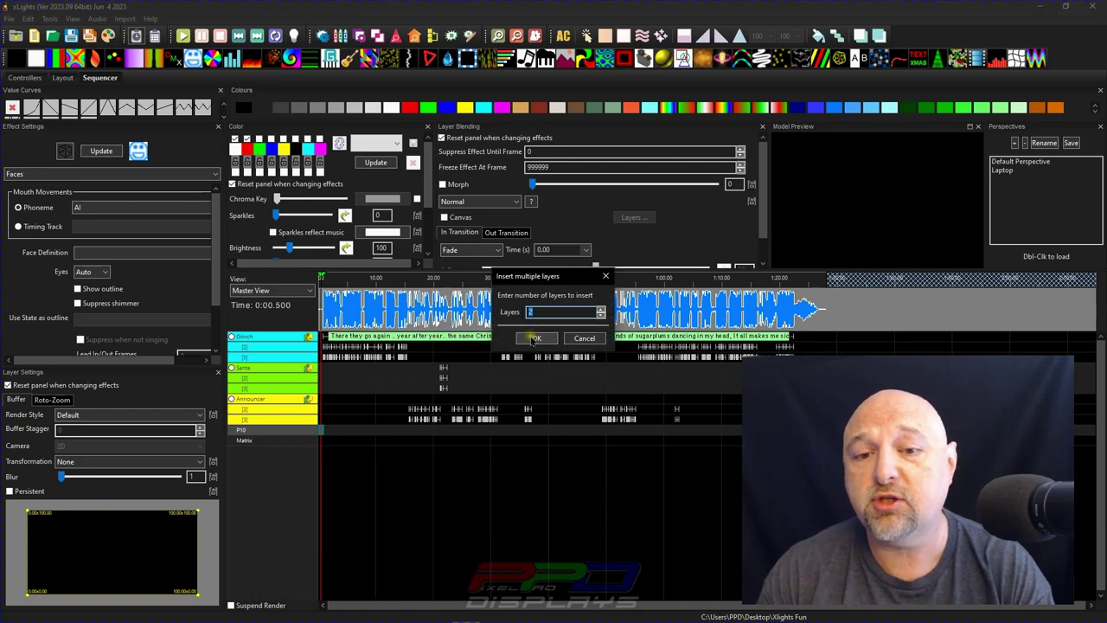
click(534, 338)
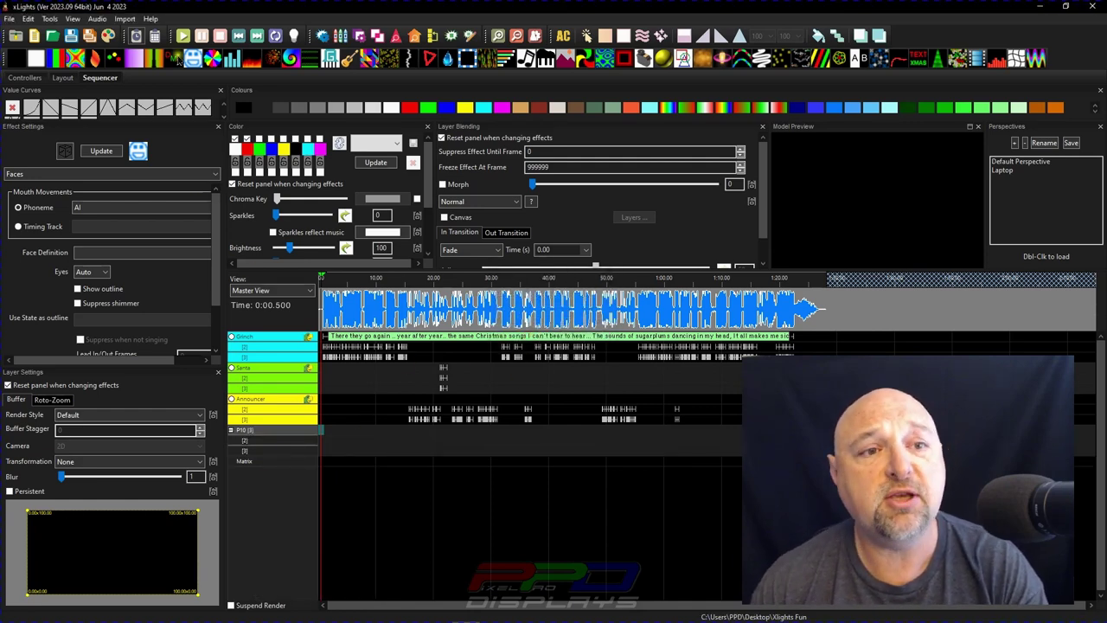
drag(185, 52, 408, 439)
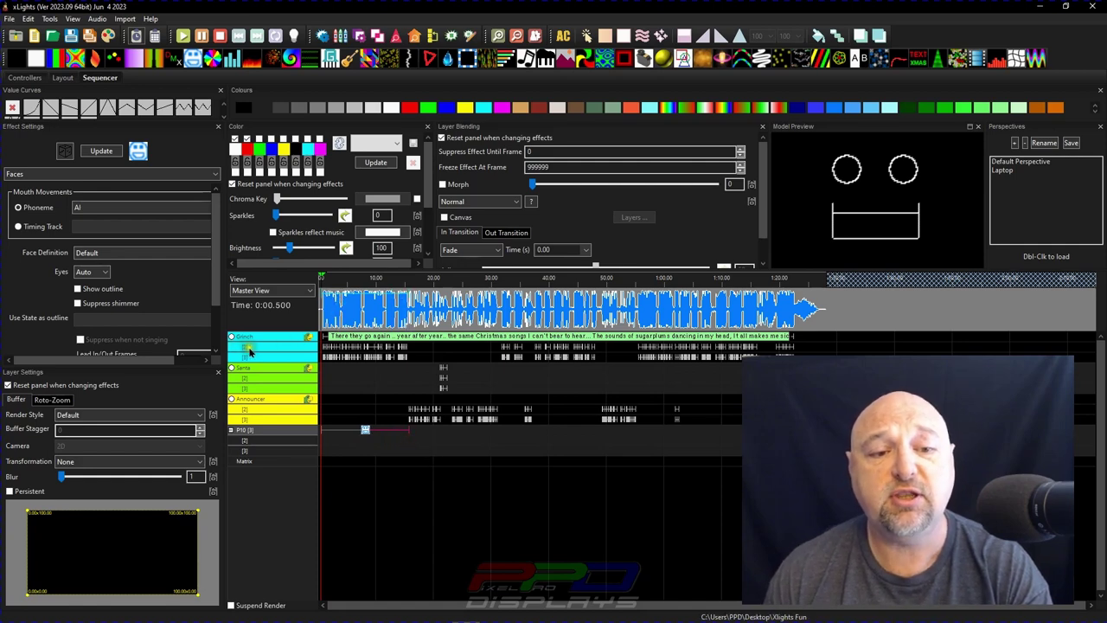
Step: Set P10's first Faces effect to the Grinch timing track and Grinch face, then preview it
click(365, 435)
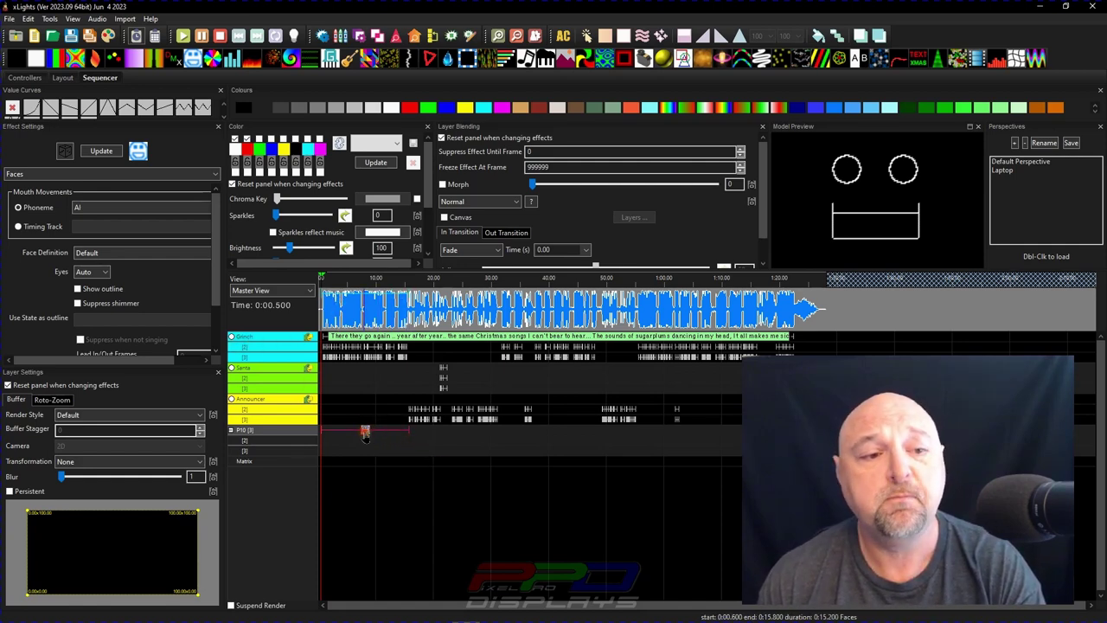
click(17, 228)
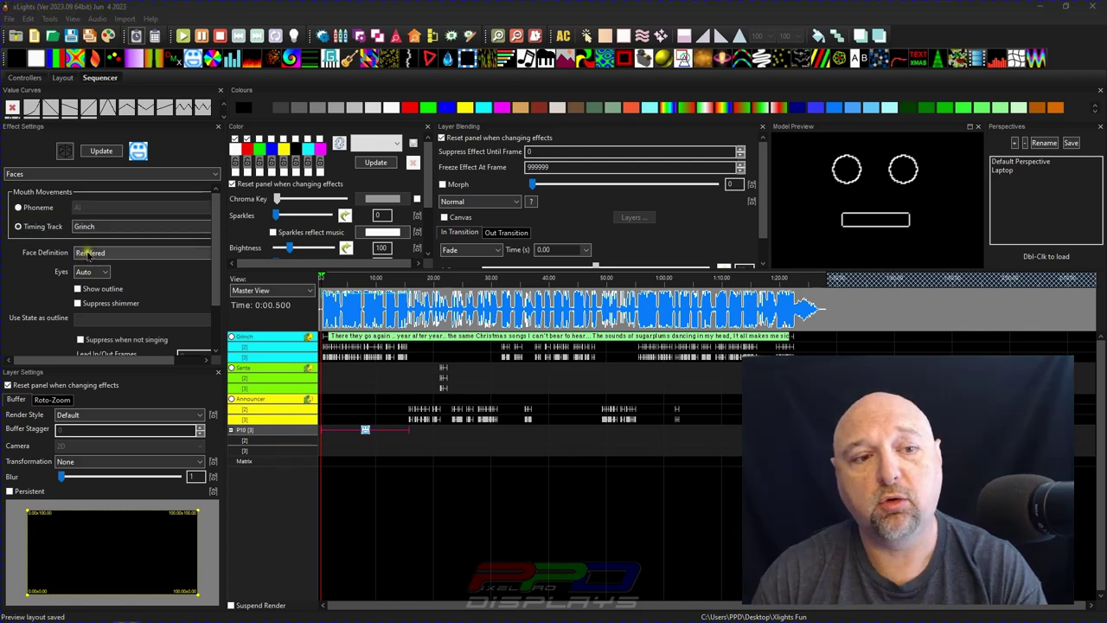
click(87, 253)
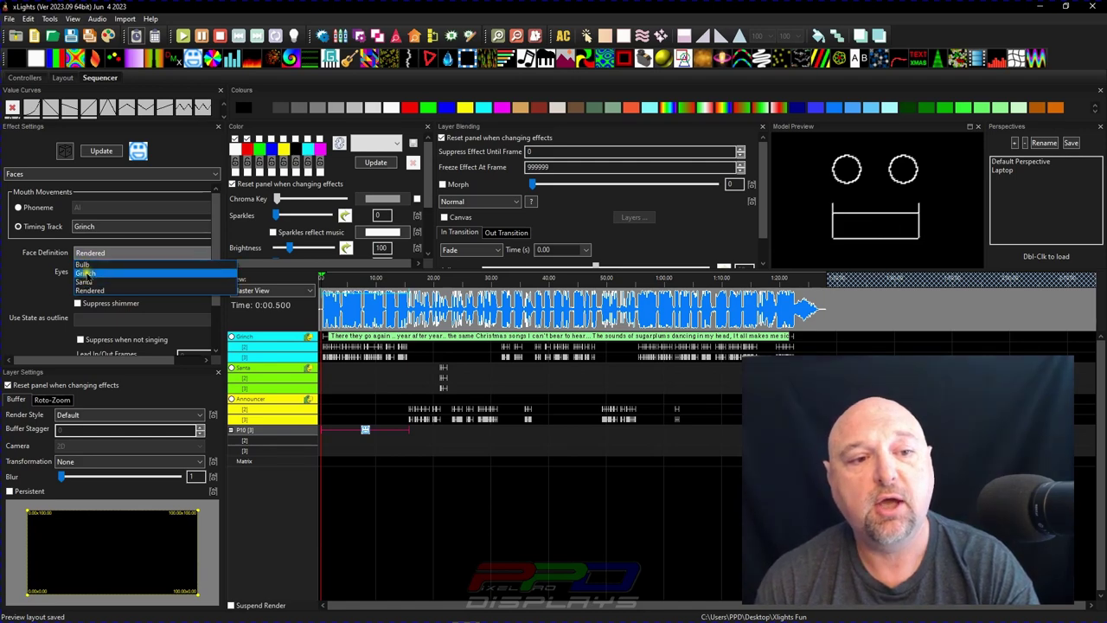
click(86, 272)
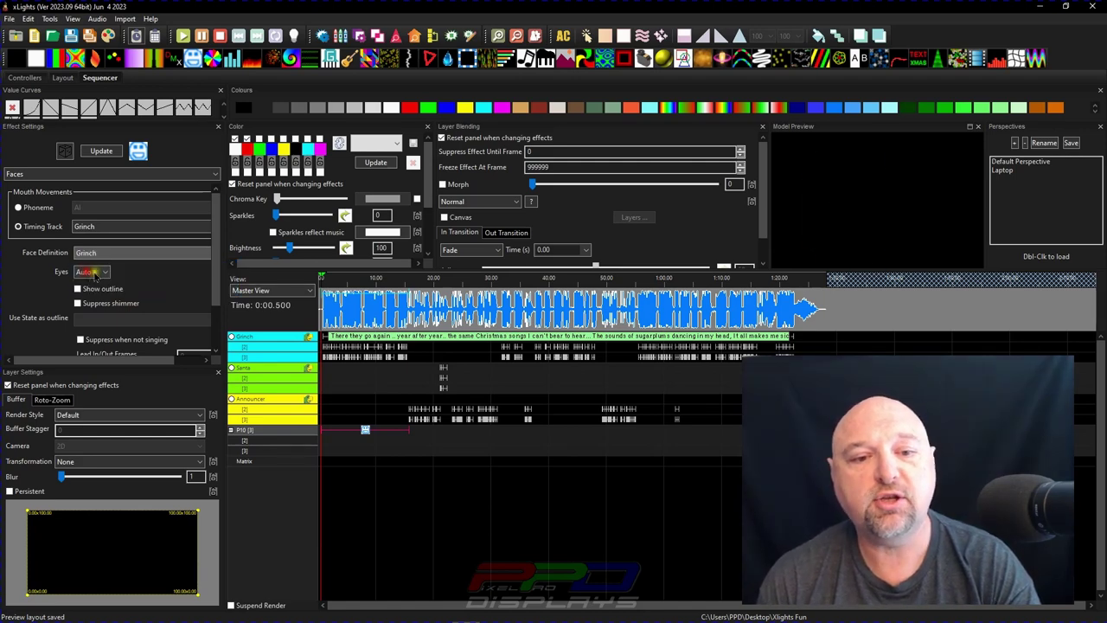
click(247, 337)
key(space)
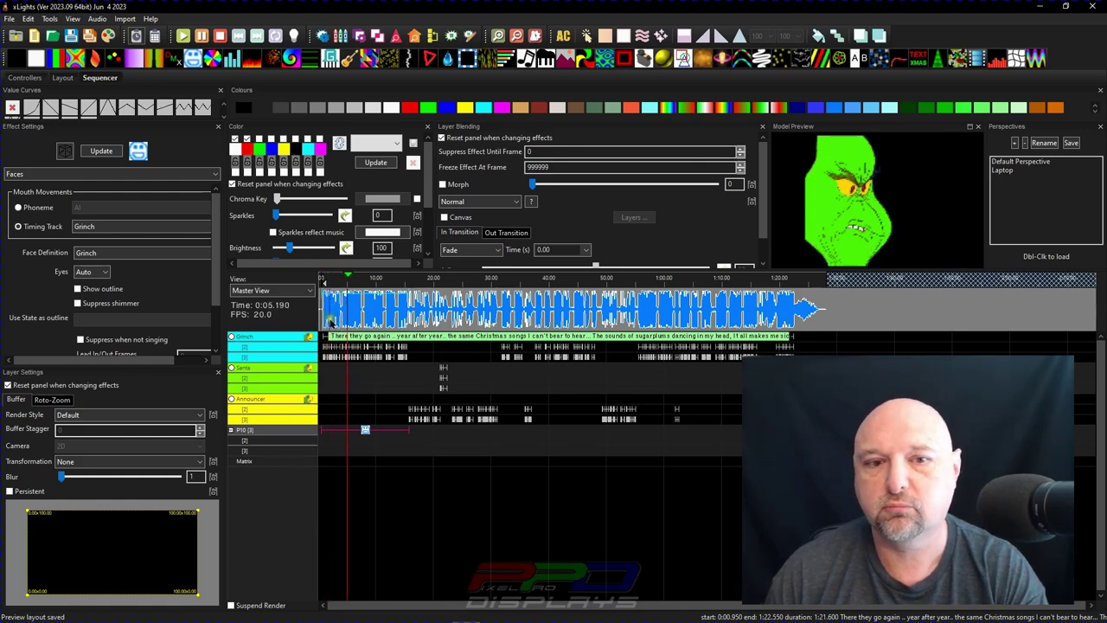
click(405, 307)
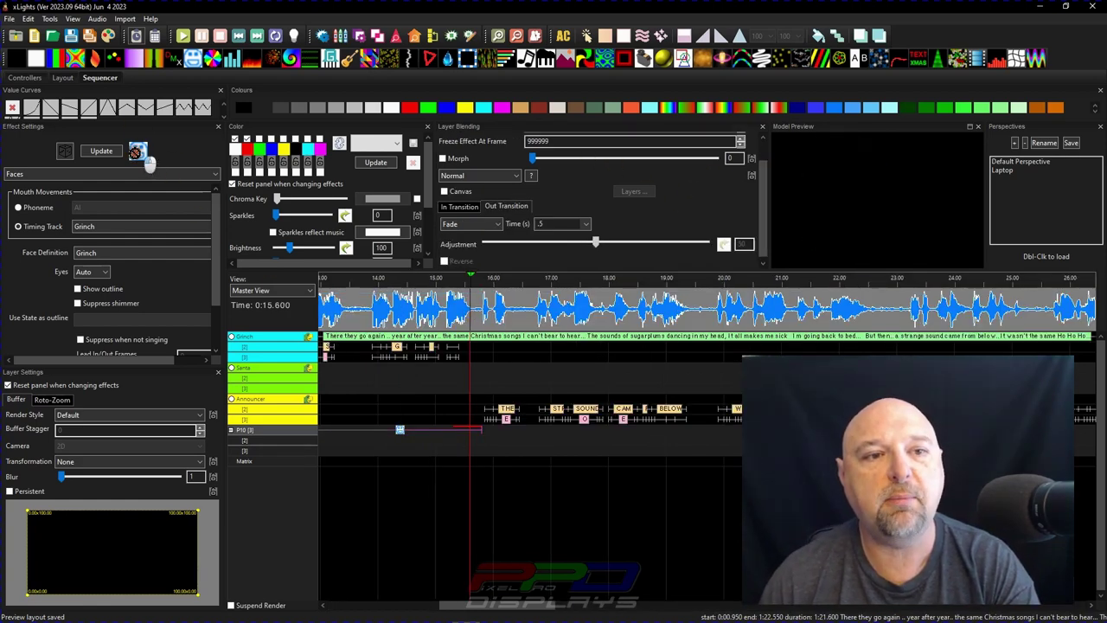
Step: Add a stretched Faces effect on P10 layer 2 using the Bulb face and Announcer track, then preview
drag(141, 153, 518, 449)
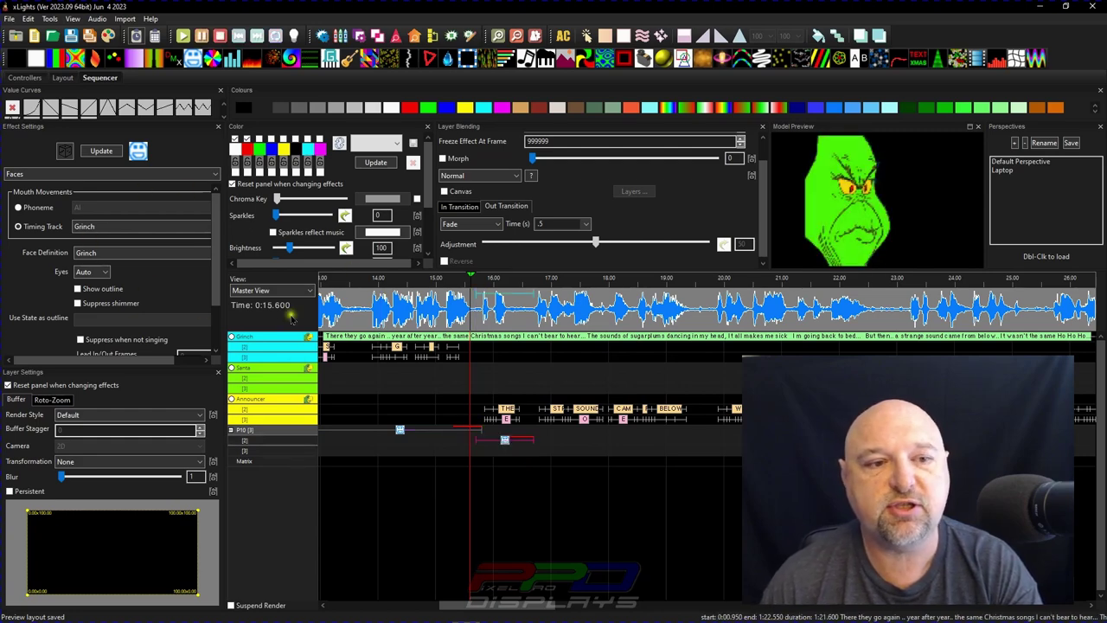
click(86, 252)
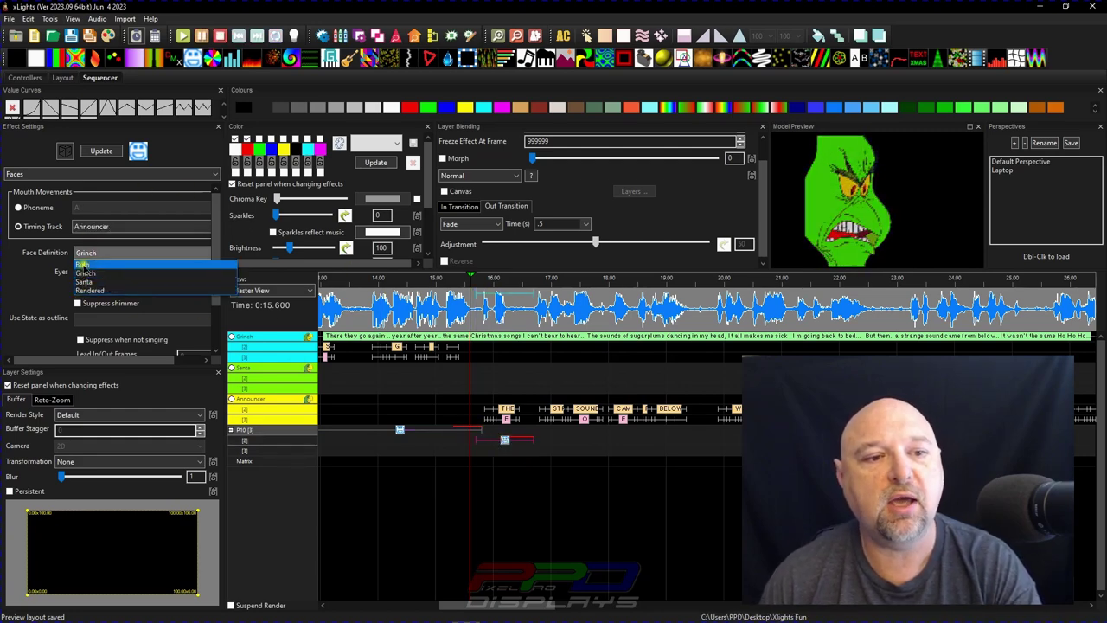
click(82, 264)
drag(533, 440, 742, 440)
click(413, 315)
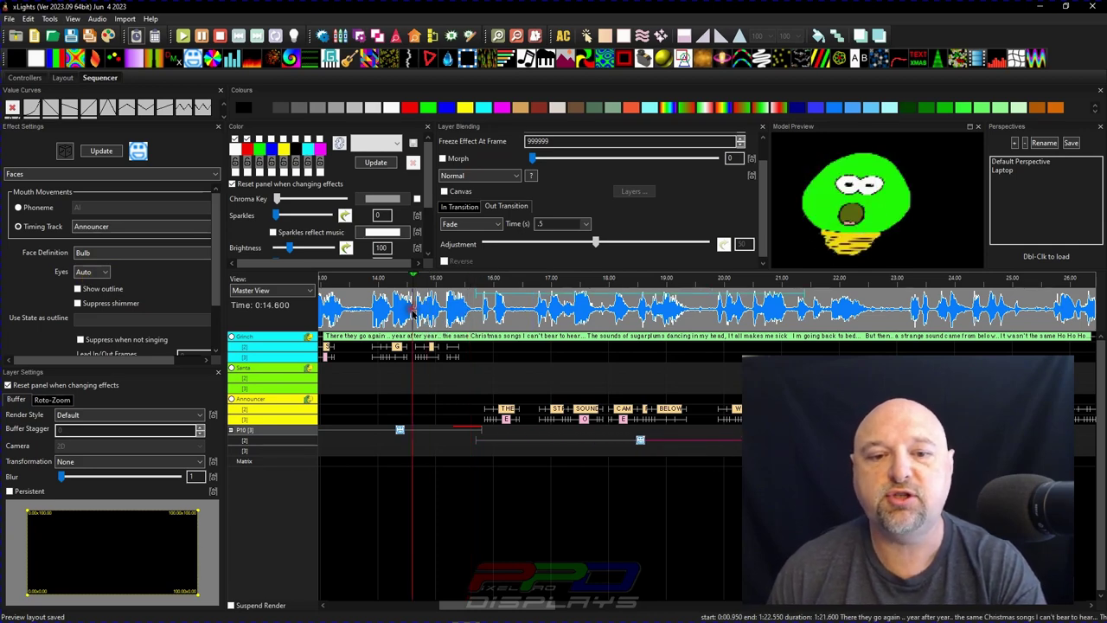
key(space)
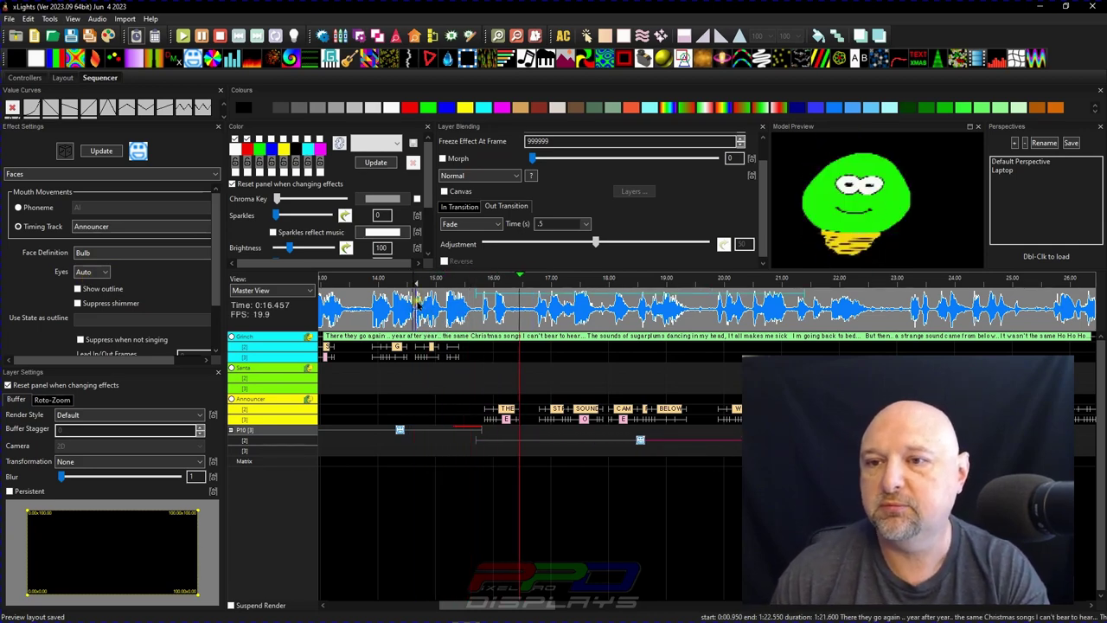
click(355, 307)
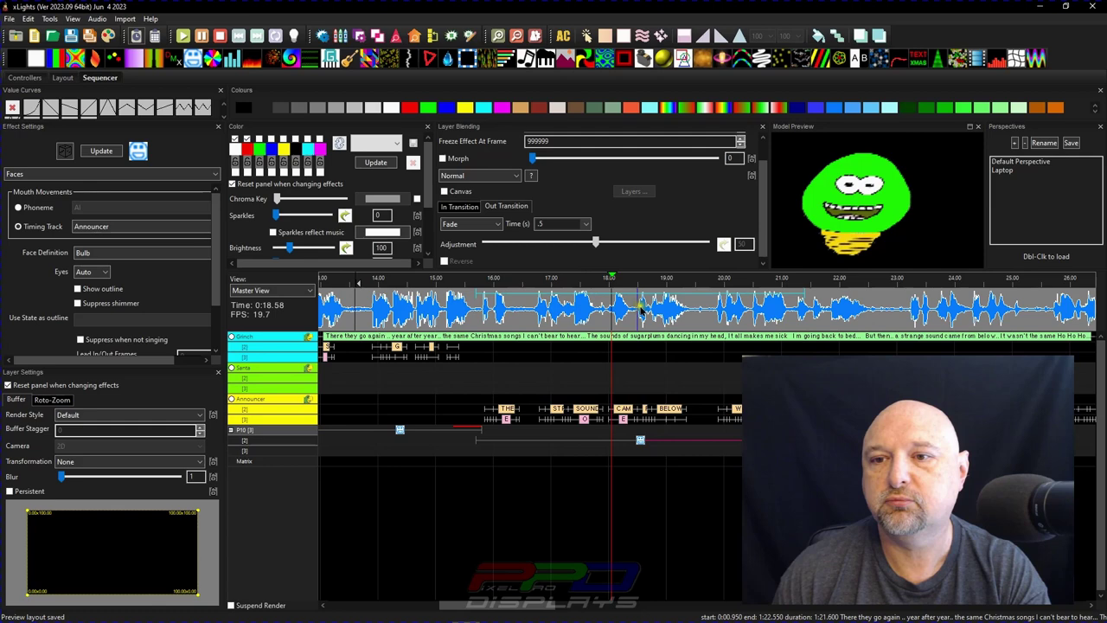
key(space)
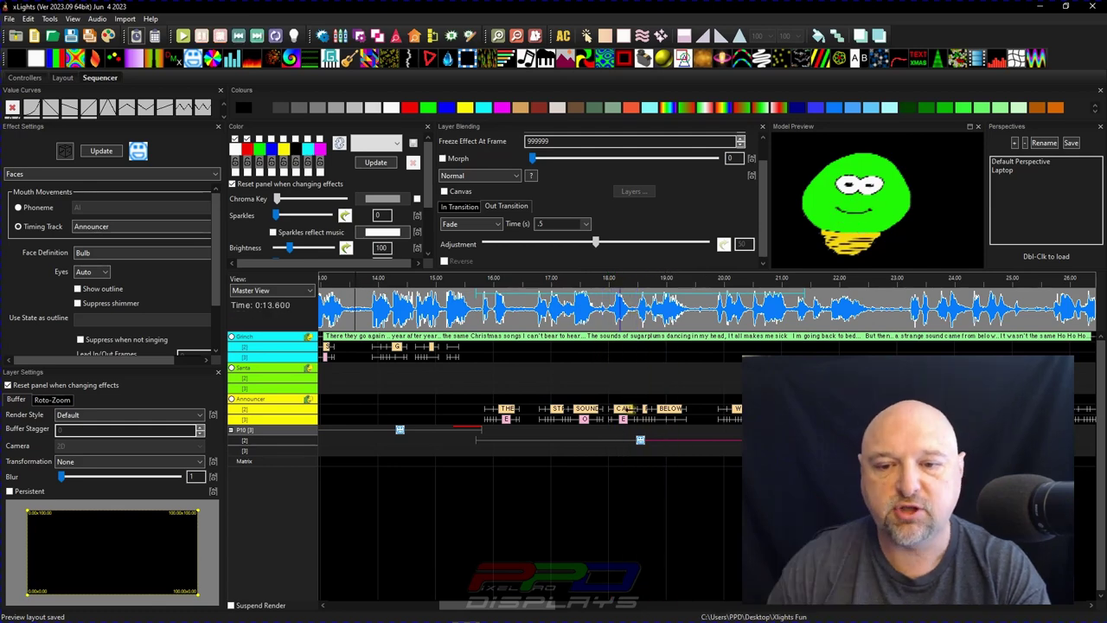
Step: Set the Faces effect at 0:21 to the Santa timing track and Santa face, then preview
click(562, 337)
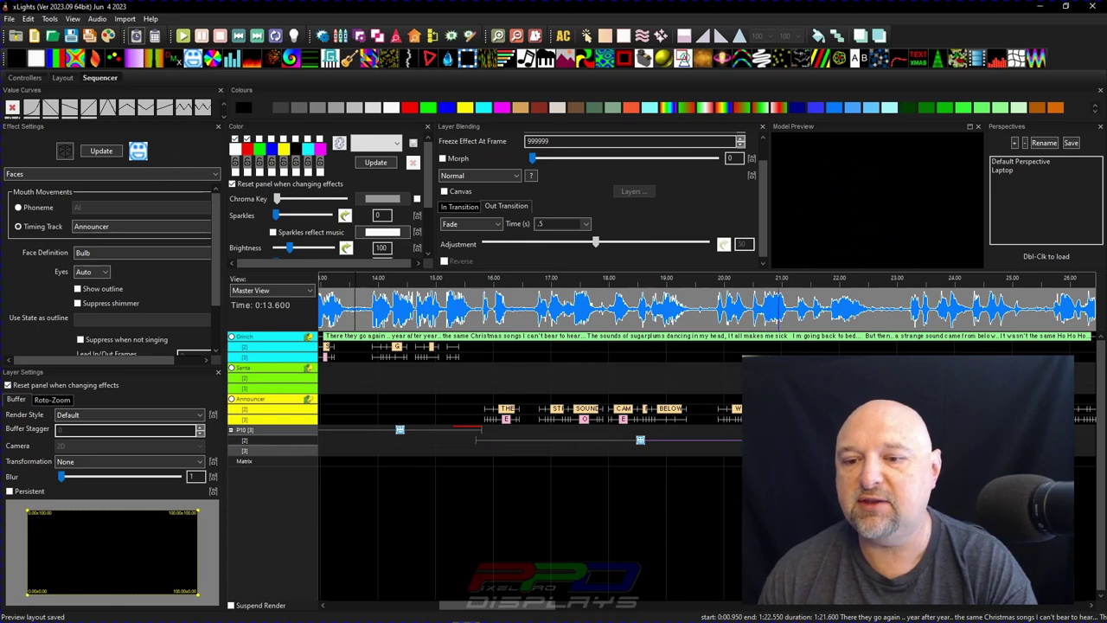
click(847, 408)
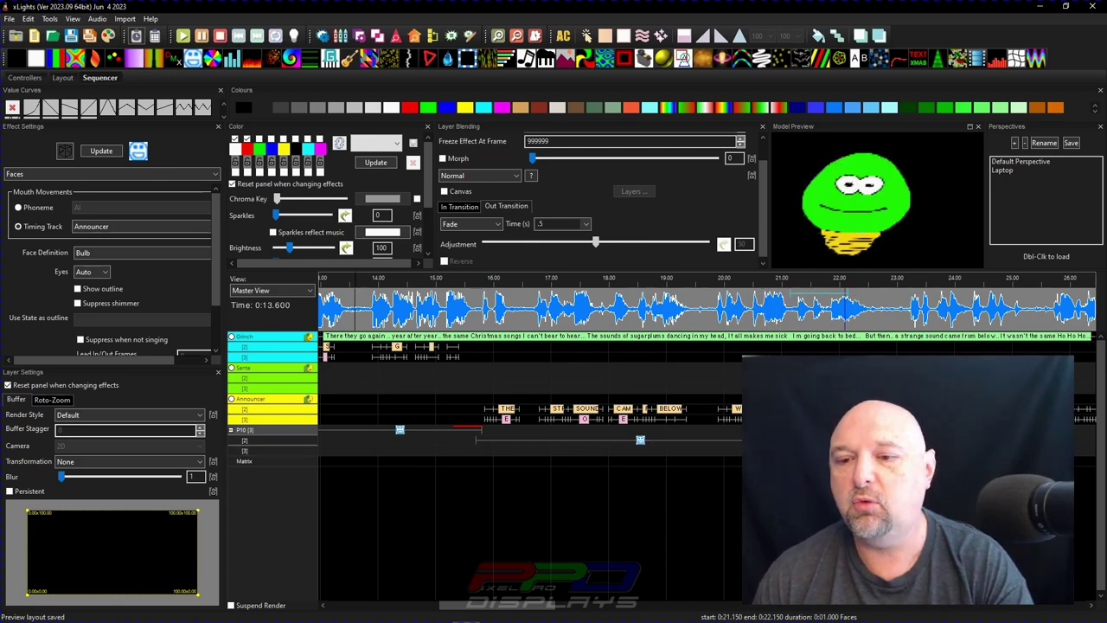
click(82, 226)
click(82, 247)
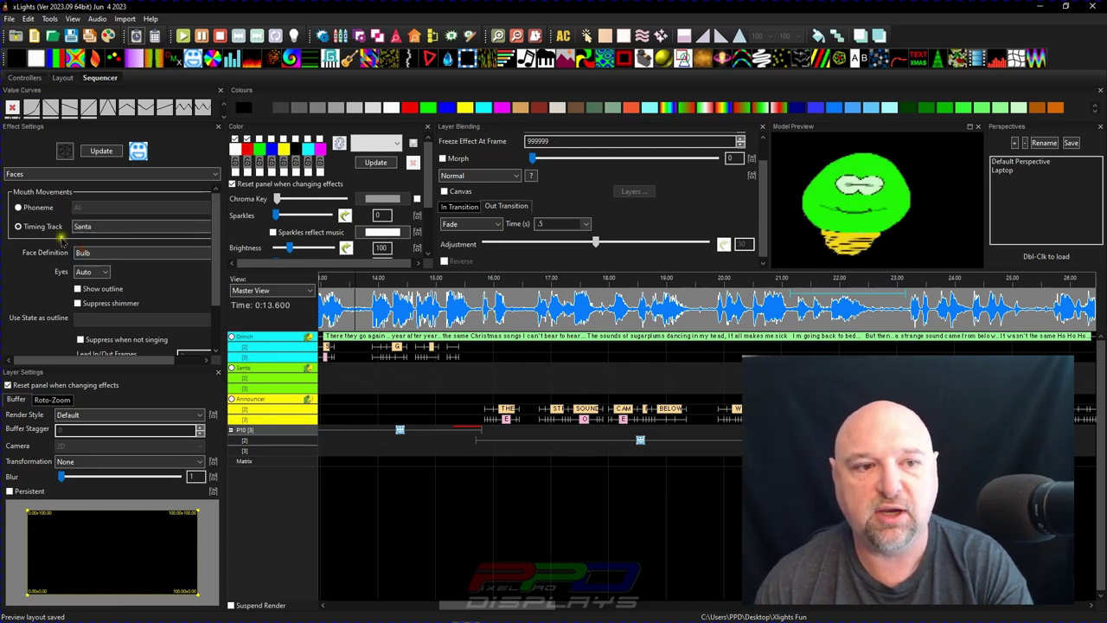
click(82, 252)
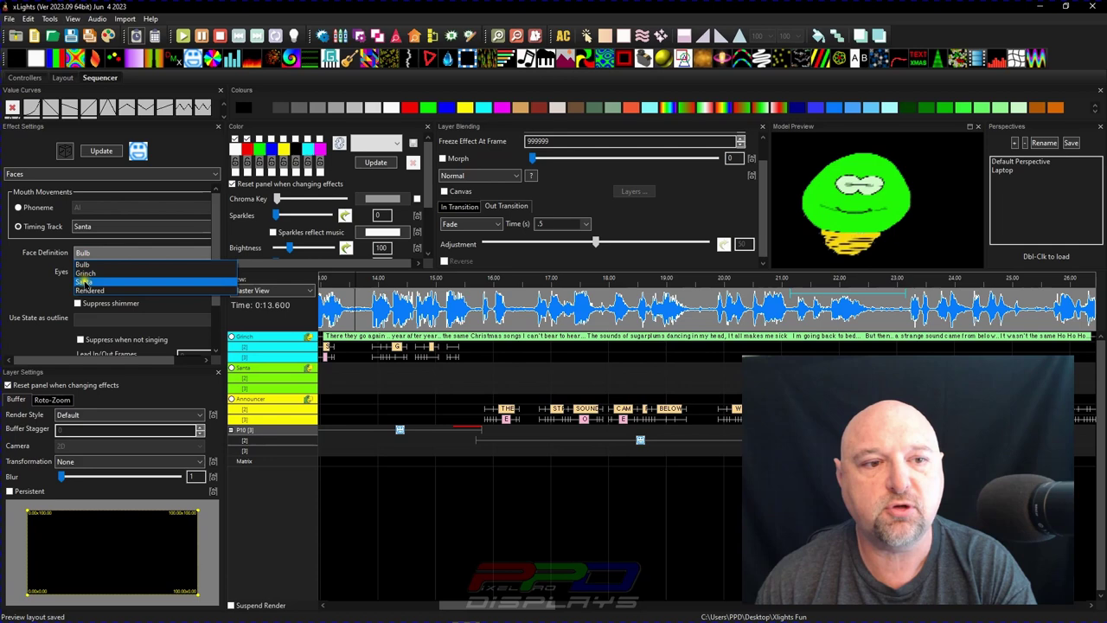
click(91, 274)
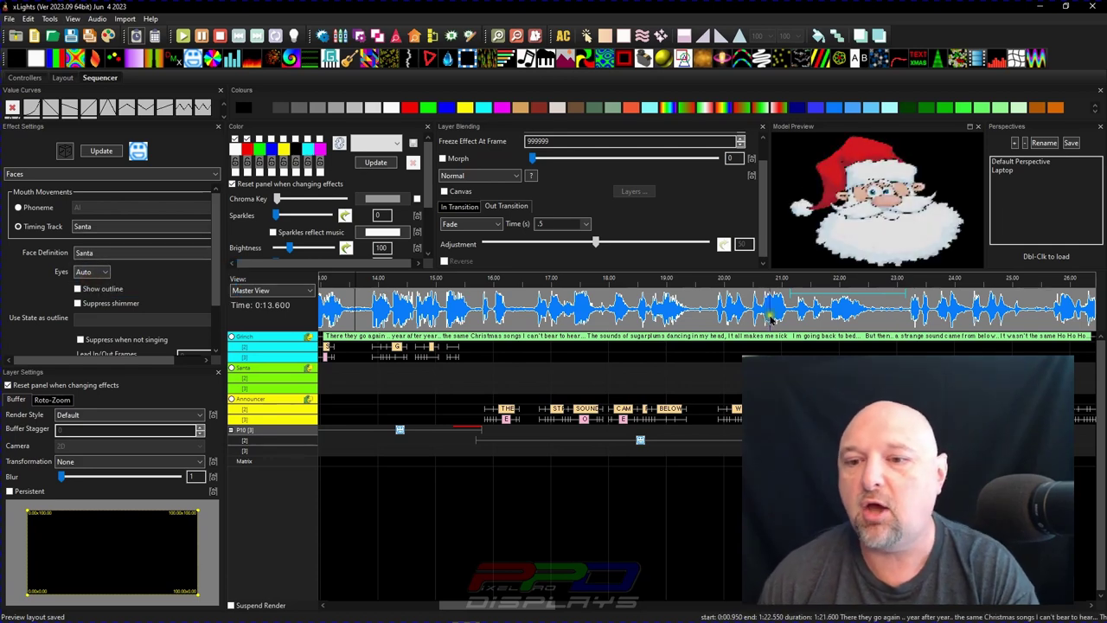
click(719, 317)
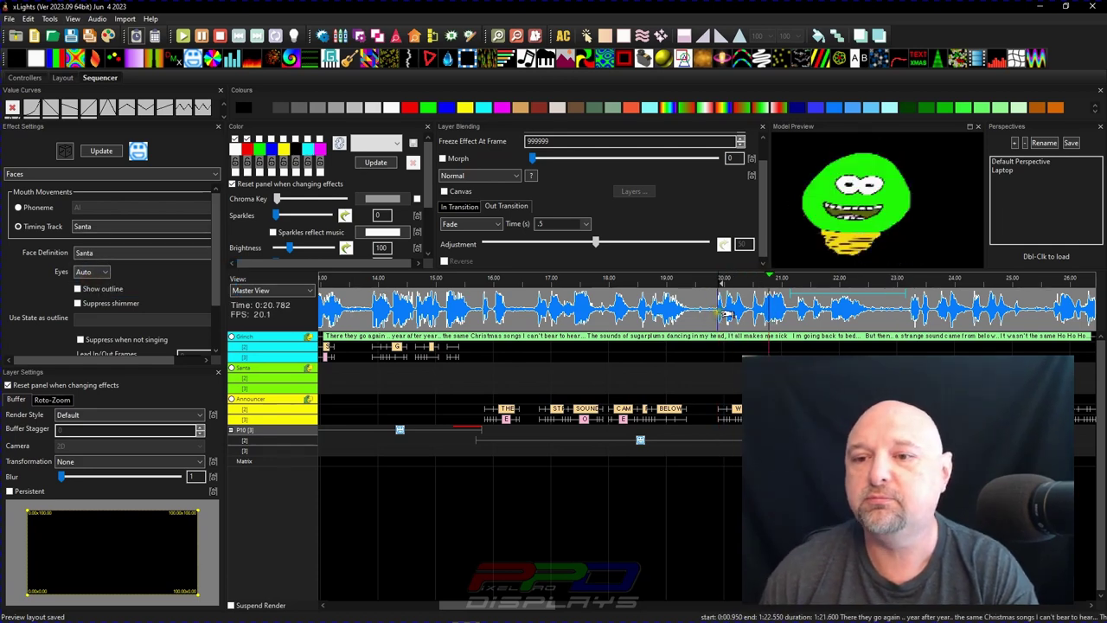